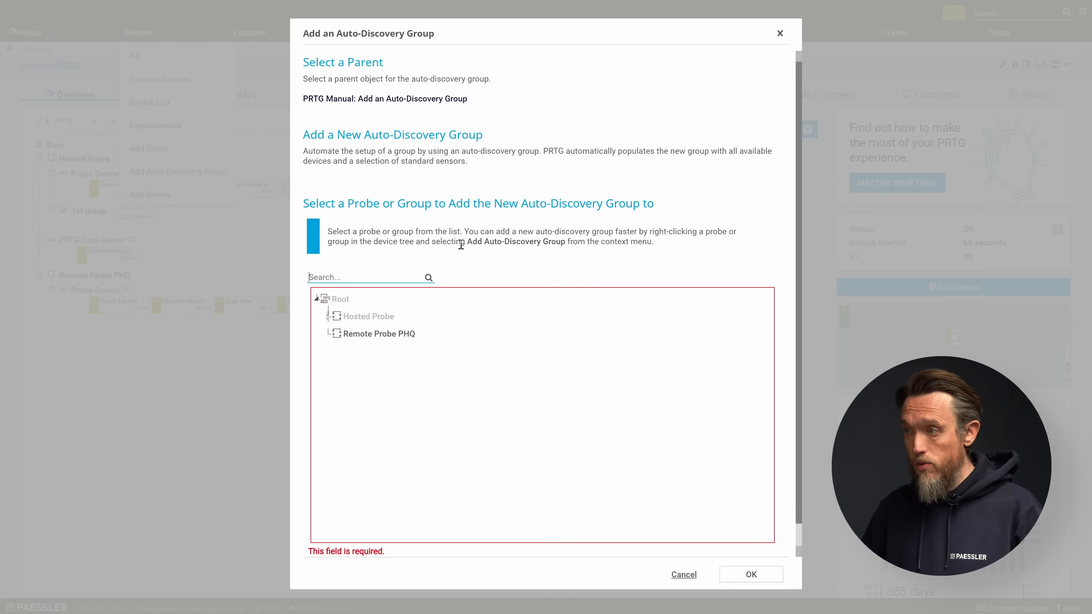
- Choose Remote Probe PHQ as the parent of the new auto-discovery group and name the group UPS Group
{"action": "left_click", "coordinate": [386, 337]}
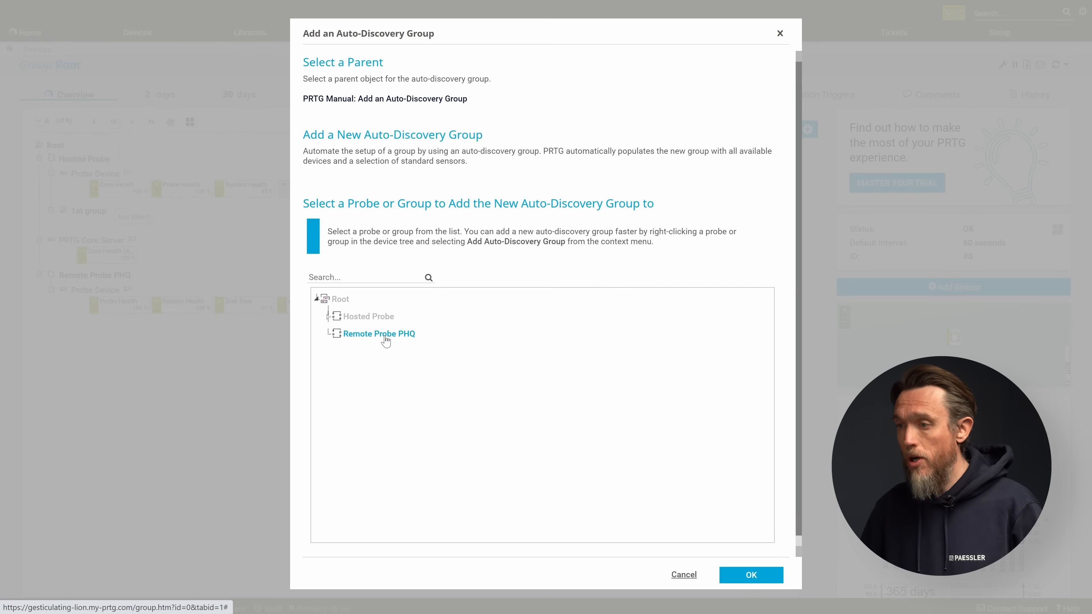
{"action": "left_click", "coordinate": [757, 583]}
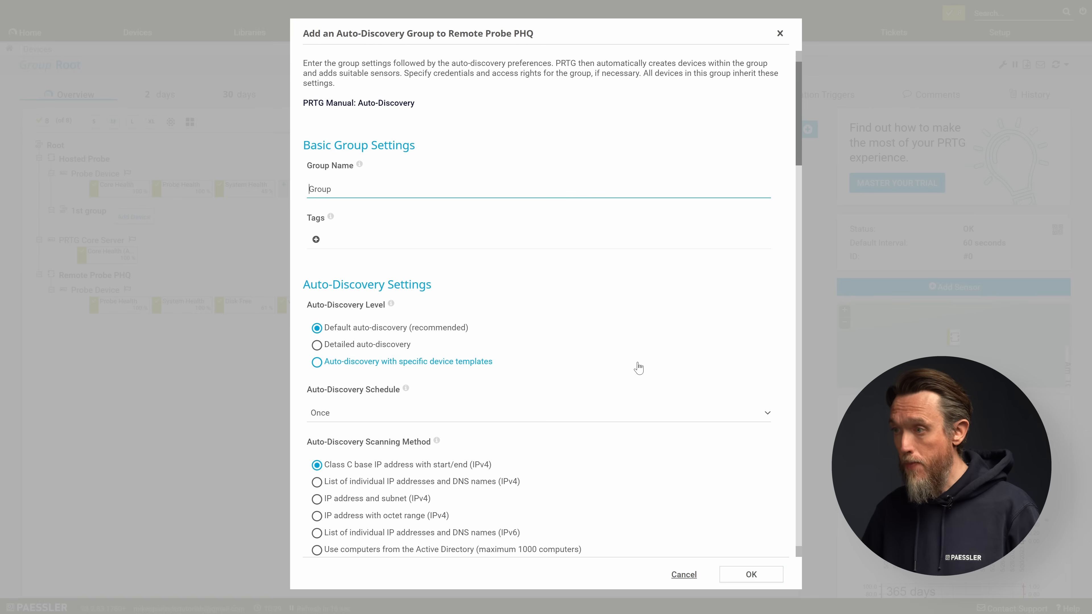
{"action": "double_click", "coordinate": [334, 189]}
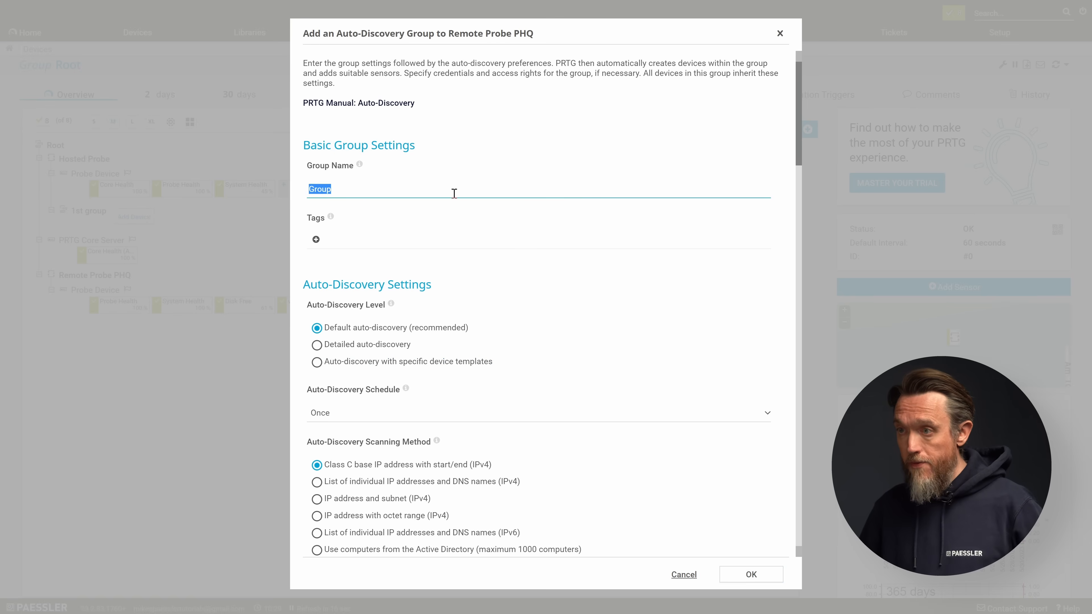
{"action": "type", "text": "UPS"}
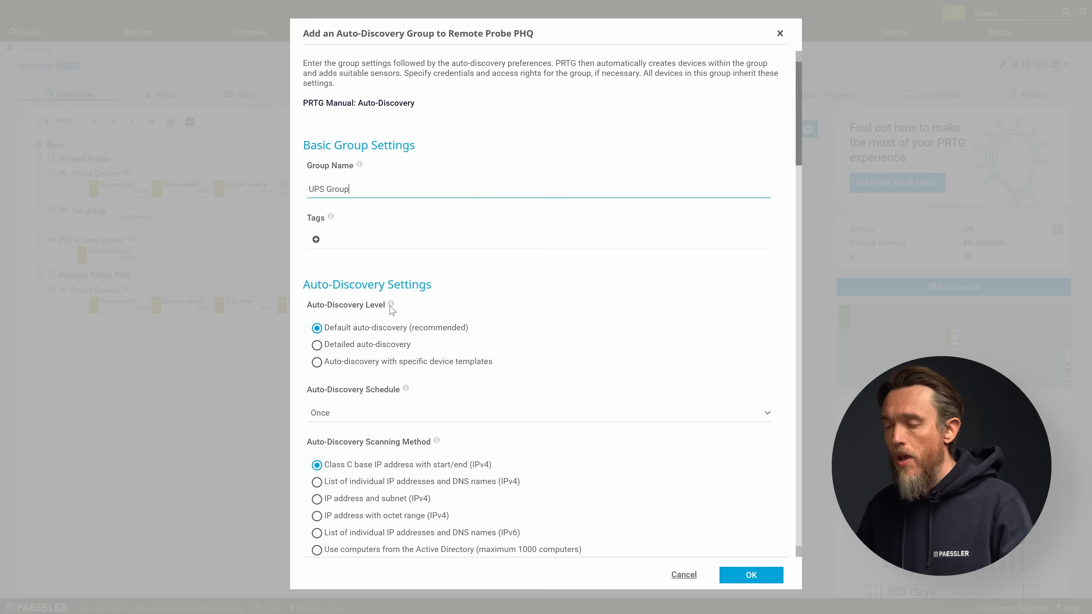
- Set the scanning method to List of individual IP addresses and DNS names (IPv4) and enter apc-ups-s1500-01.prtgdemo.lan in the name list
{"action": "scroll", "coordinate": [378, 316], "scroll_direction": "down", "scroll_amount": 1}
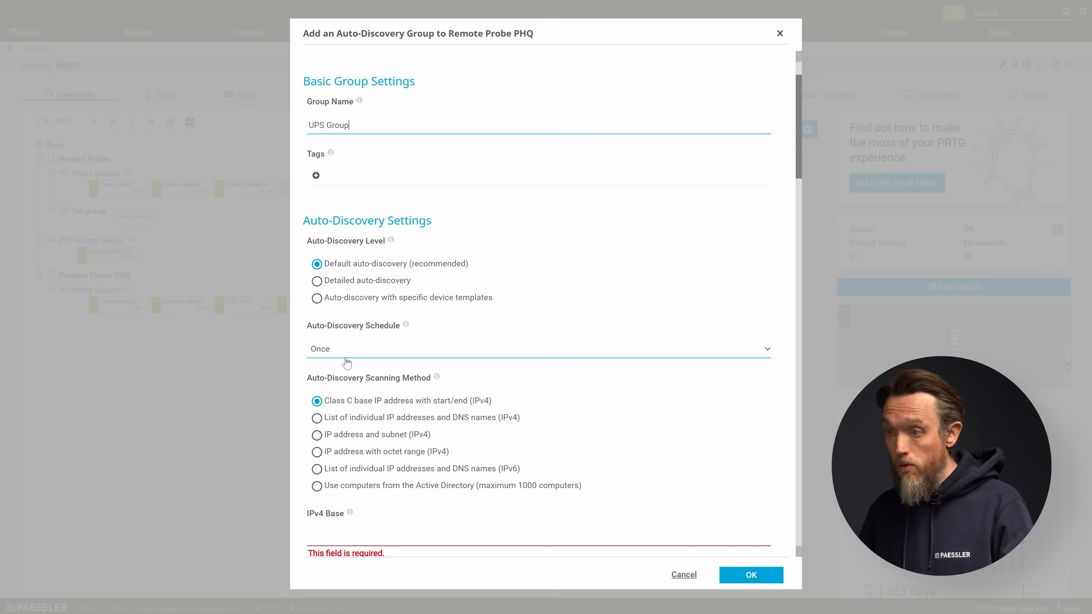
{"action": "scroll", "coordinate": [366, 356], "scroll_direction": "down", "scroll_amount": 1}
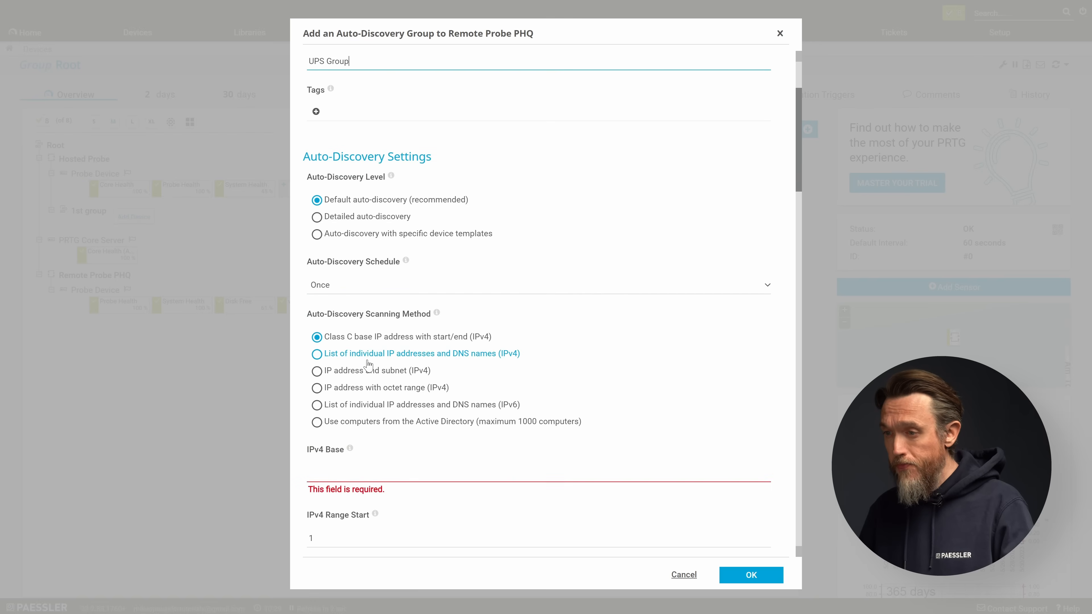
{"action": "left_click", "coordinate": [364, 355]}
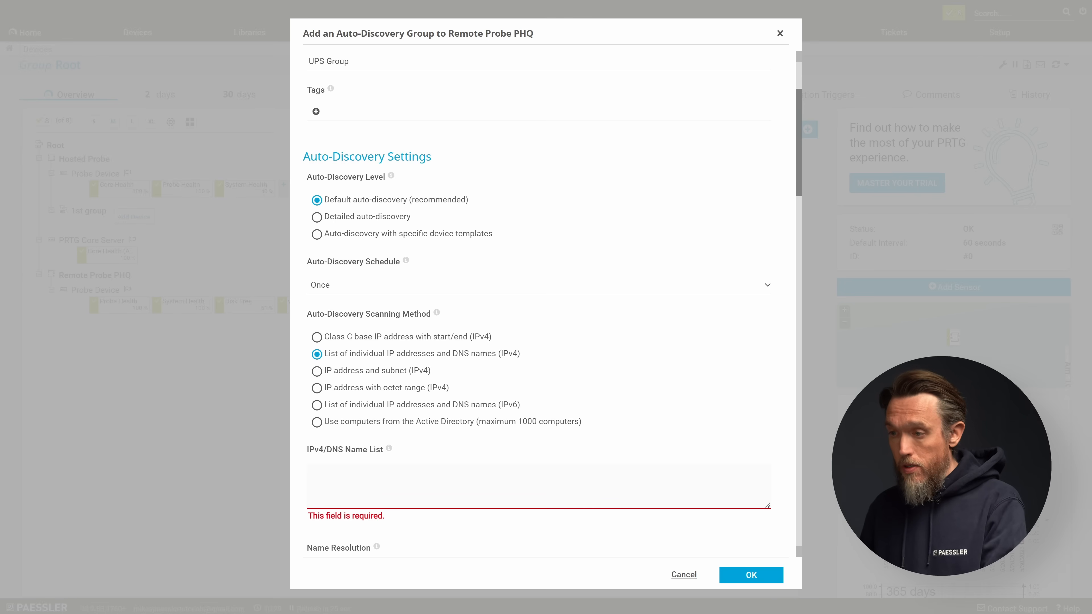
{"action": "left_click", "coordinate": [358, 479]}
{"action": "type", "text": "apc-ups-s1500-01.prtgdemo.lan"}
{"action": "key", "text": "Tab"}
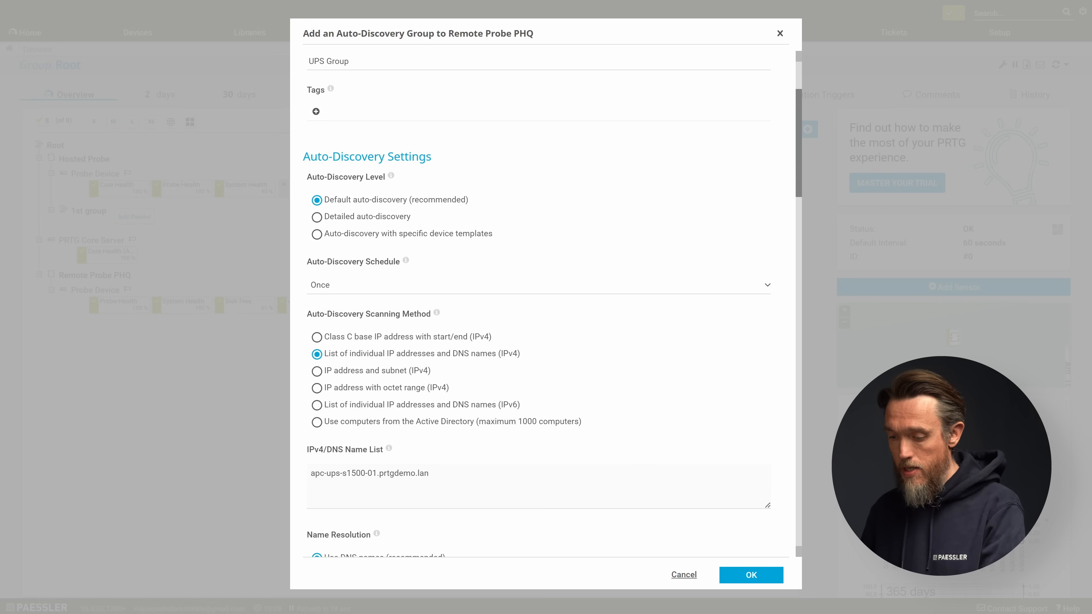
- Add eaton-ups-9sx-01.prtgdemo.lan on a second line of the name list and create the auto-discovery group
{"action": "left_click", "coordinate": [479, 475]}
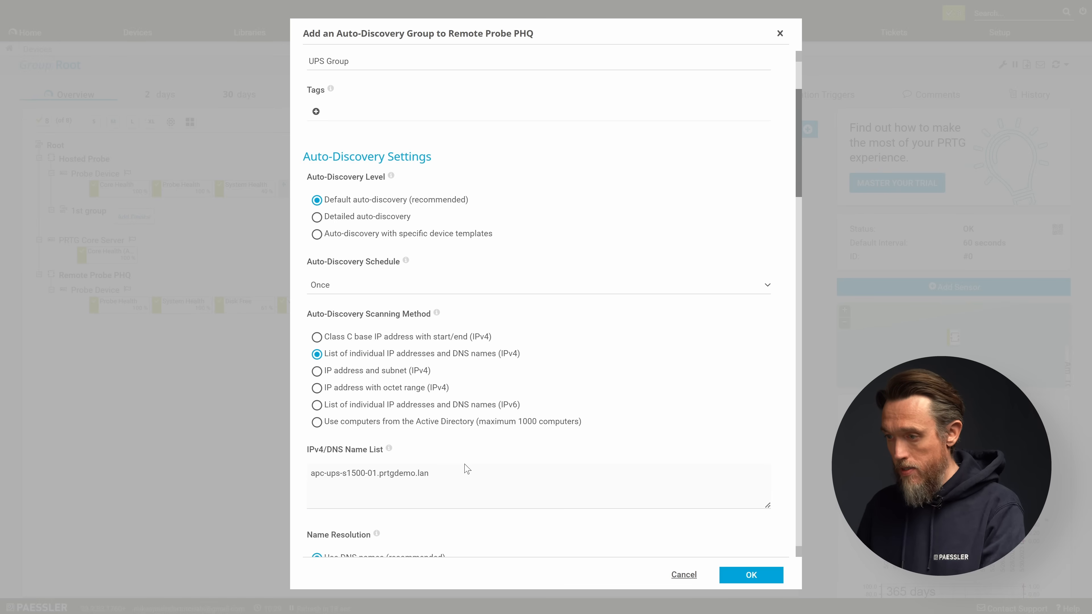
{"action": "key", "text": "Return"}
{"action": "type", "text": "eaton-ups-9sx-01.prtgdemo.lan"}
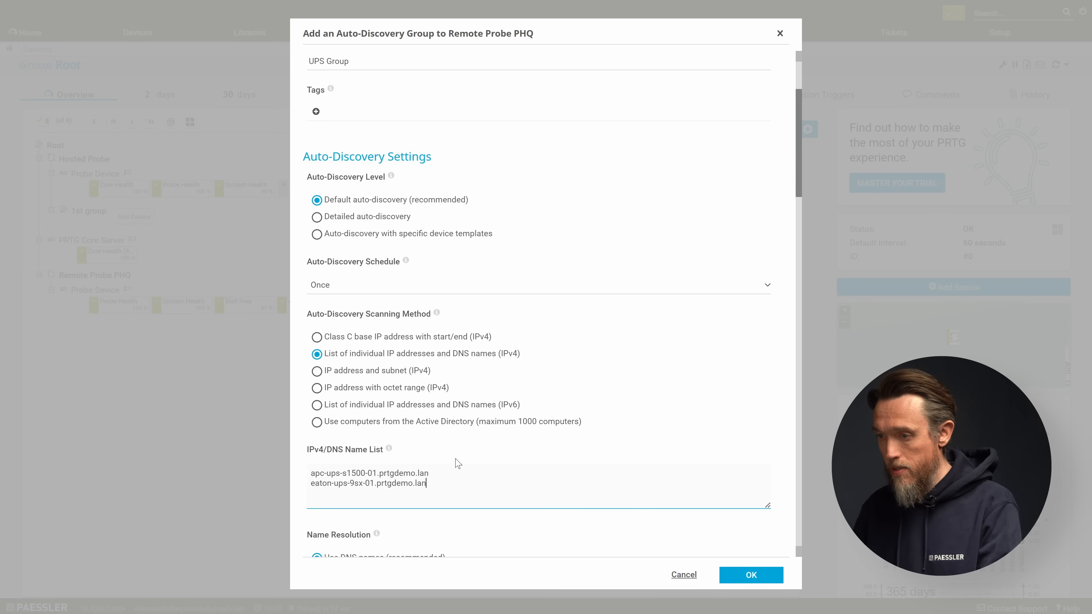
{"action": "left_click", "coordinate": [765, 577]}
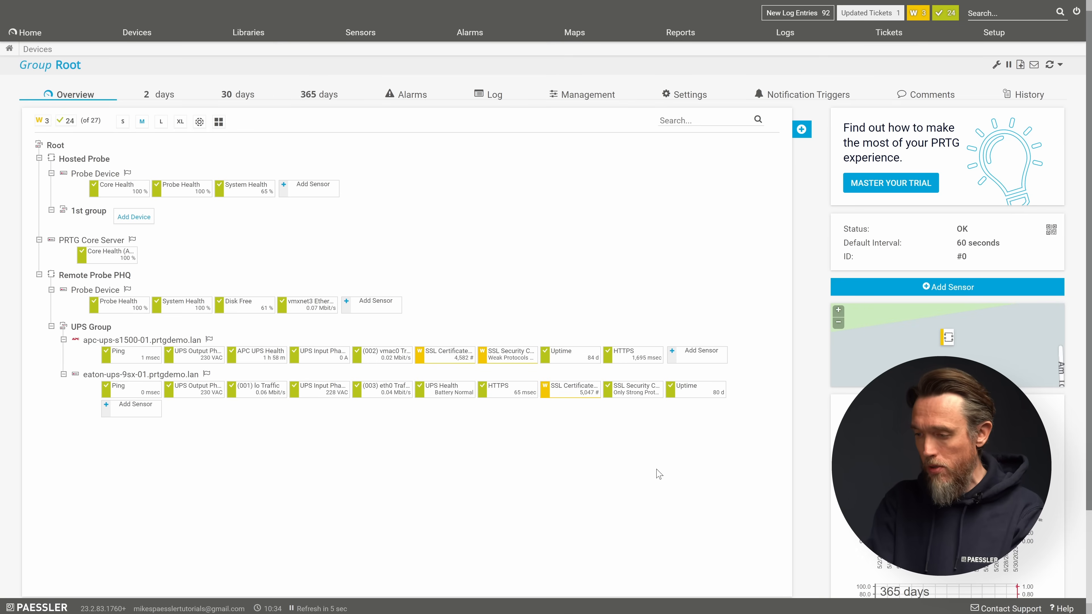
- Switch to the PRTG Hosted Monitor portal and upload the custom file APC UPS s1500.oidlib into the snmplibs folder
{"action": "key", "text": "ctrl+Tab"}
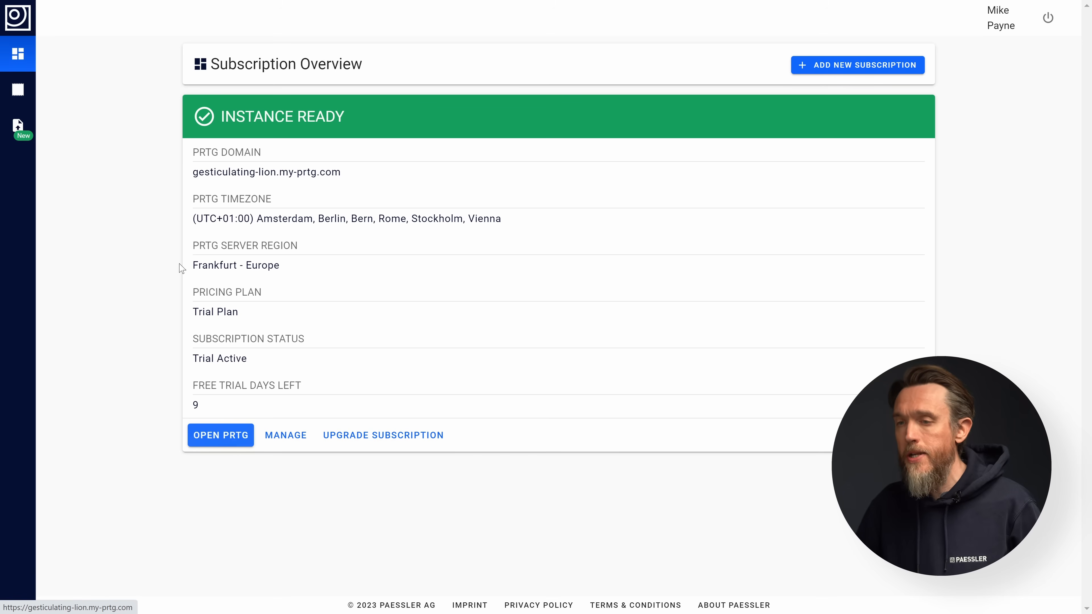
{"action": "left_click", "coordinate": [20, 125]}
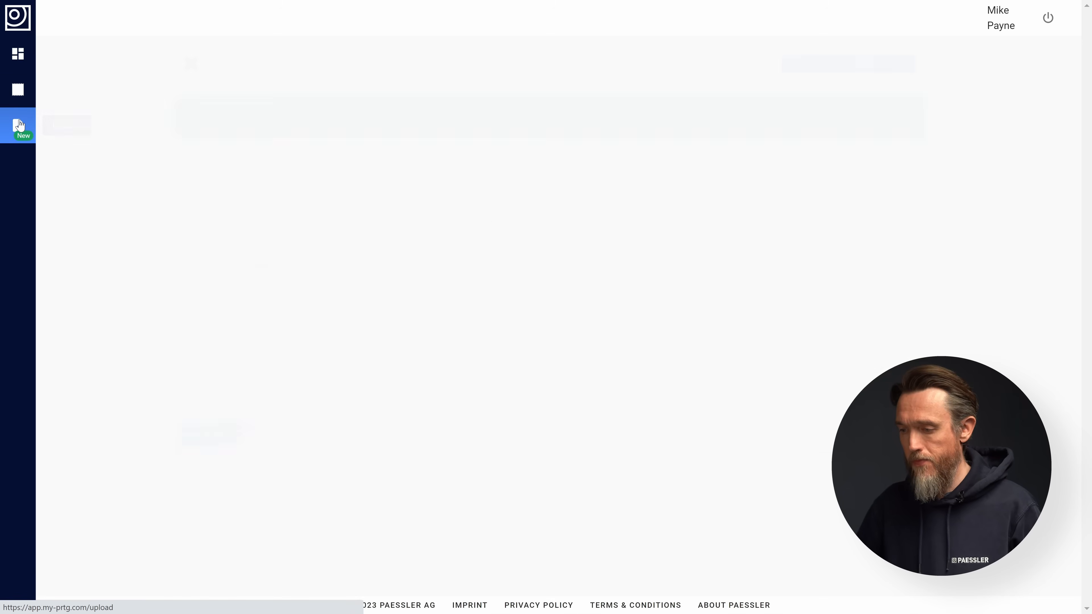
{"action": "scroll", "coordinate": [868, 342], "scroll_direction": "down", "scroll_amount": 3}
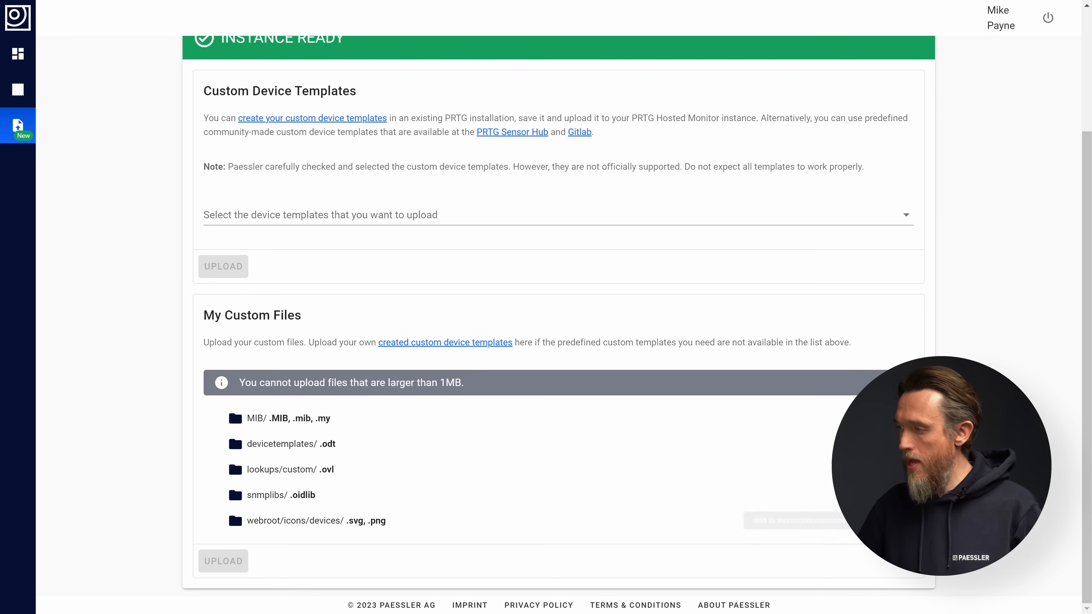
{"action": "left_click", "coordinate": [234, 482]}
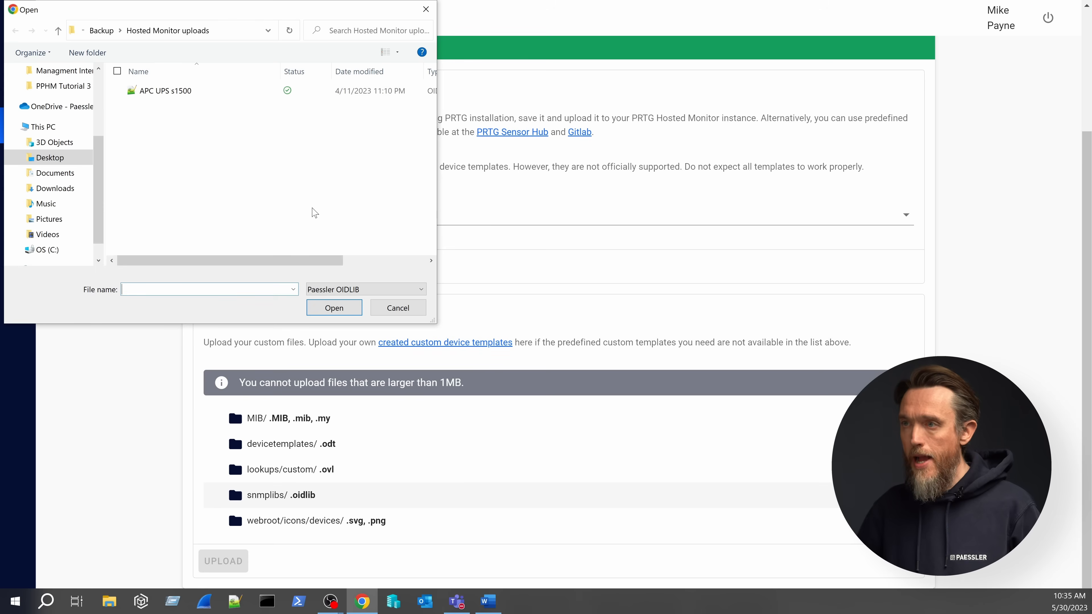
{"action": "left_click", "coordinate": [169, 92]}
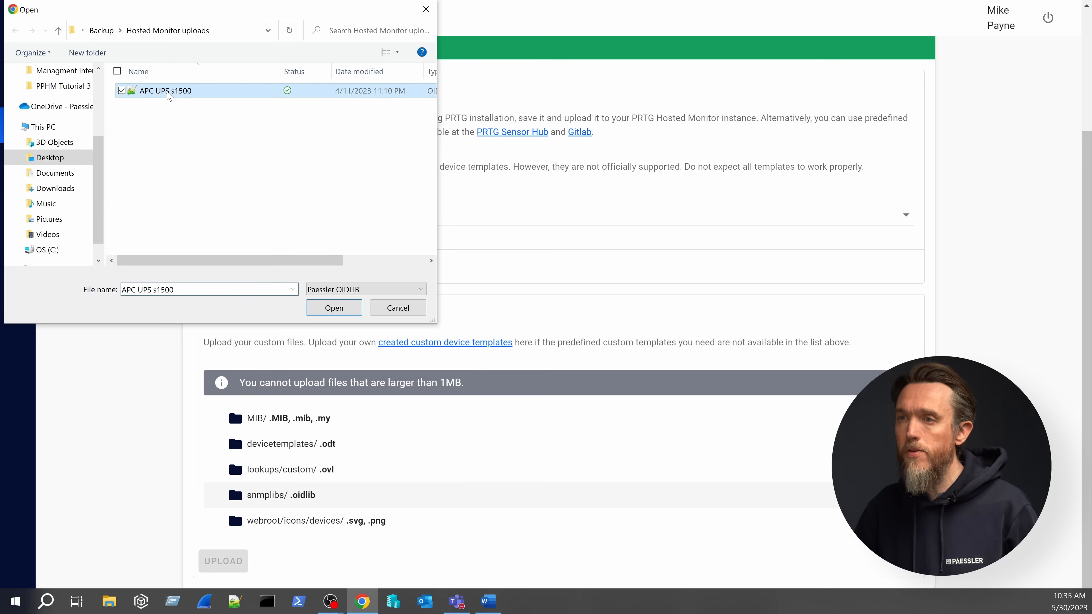
{"action": "left_click", "coordinate": [338, 313]}
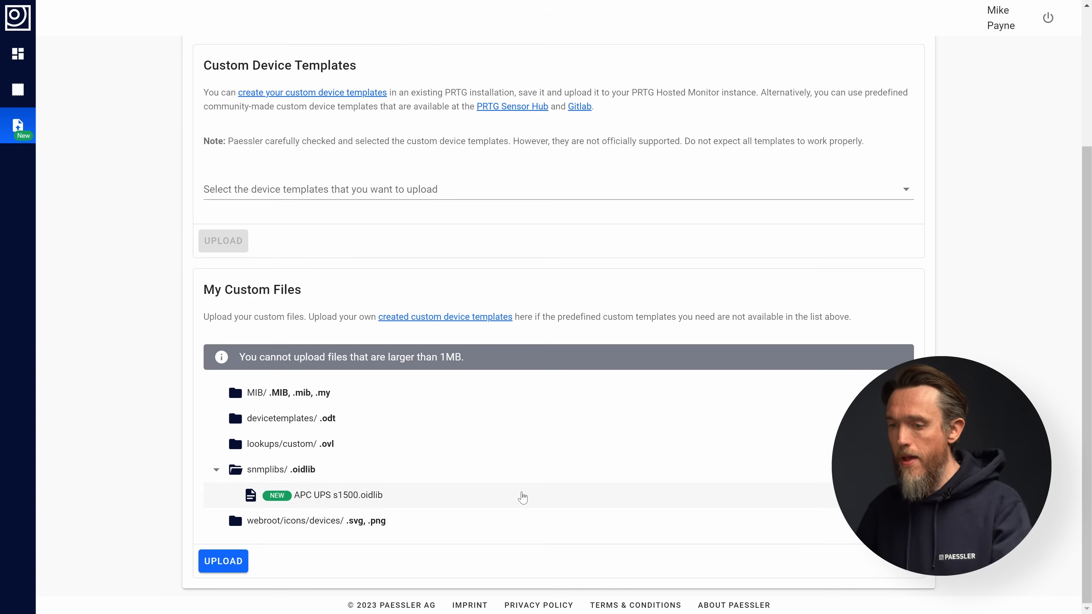
{"action": "left_click", "coordinate": [234, 564]}
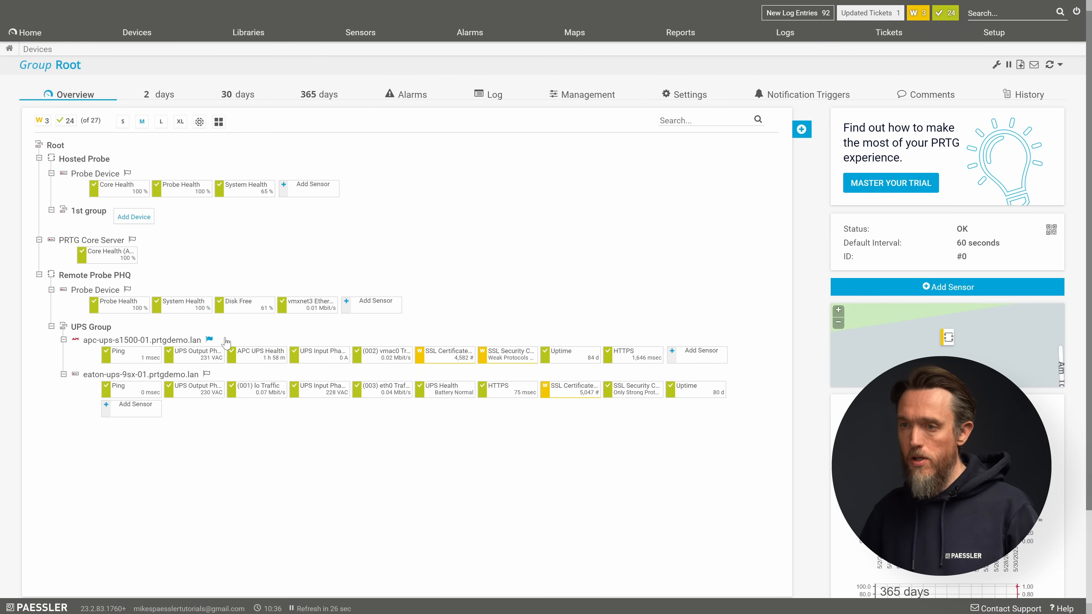
- Start an SNMP Library sensor on the device apc-ups-s1500-01.prtgdemo.lan using the library file Apc ups s1500.oidlib
{"action": "left_click", "coordinate": [706, 353]}
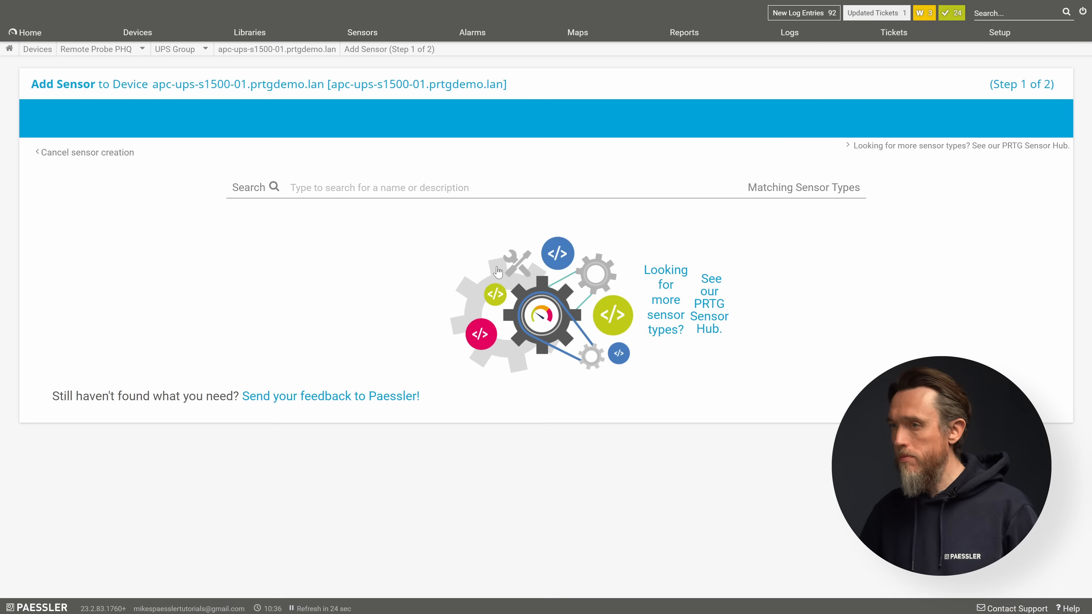
{"action": "type", "text": "sn"}
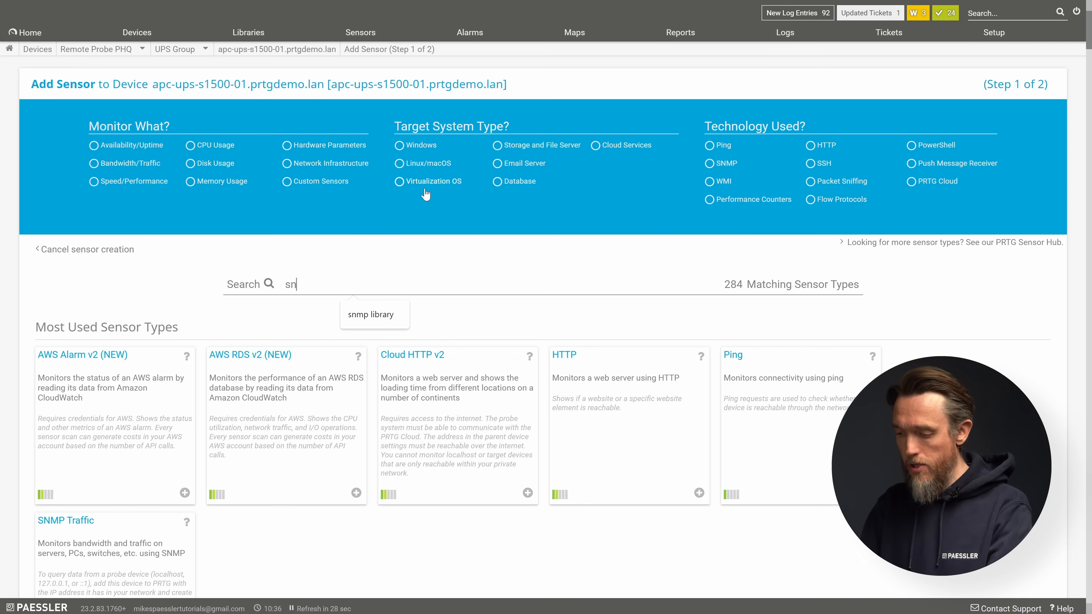
{"action": "type", "text": "mp library"}
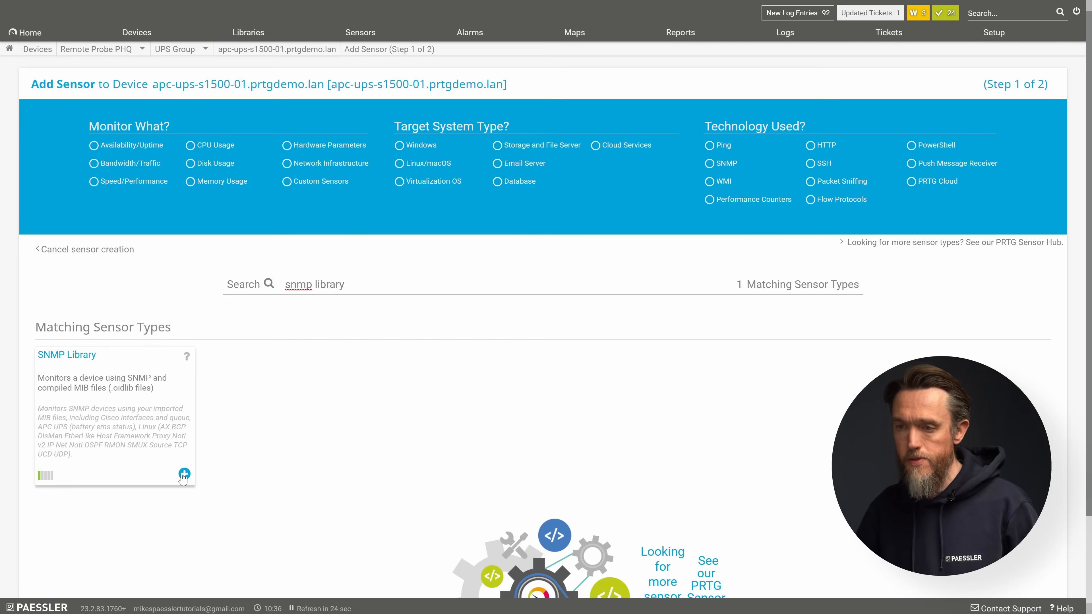
{"action": "left_click", "coordinate": [184, 474]}
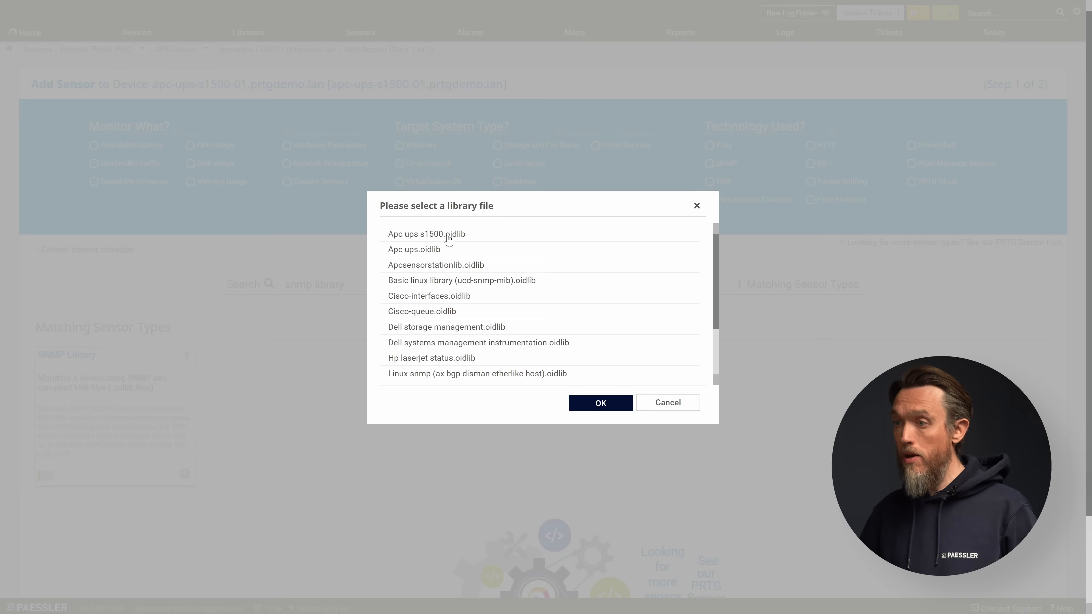
{"action": "left_click", "coordinate": [431, 236]}
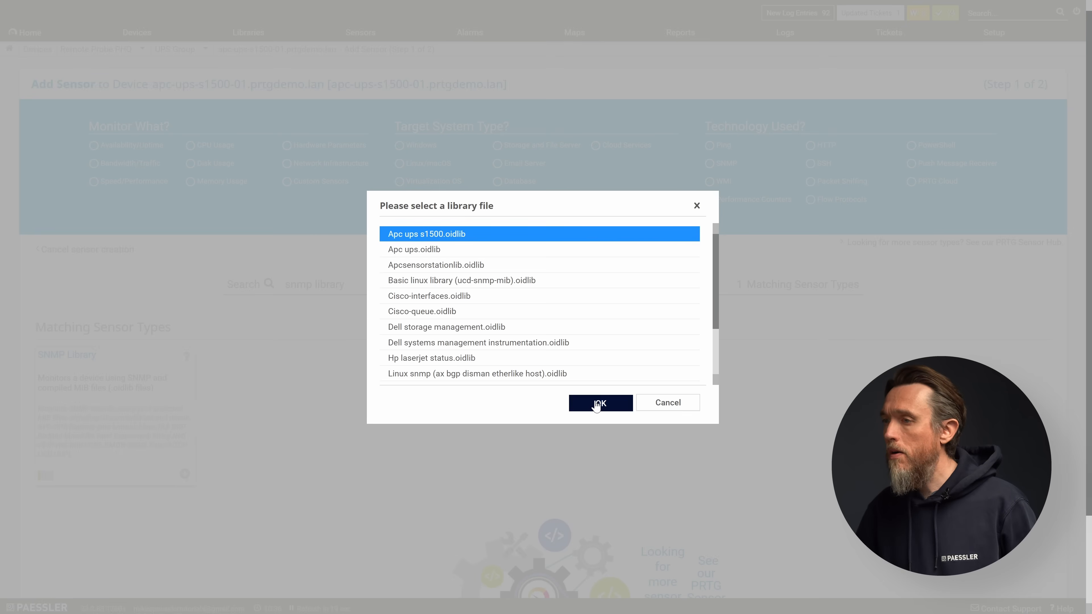
{"action": "left_click", "coordinate": [587, 404]}
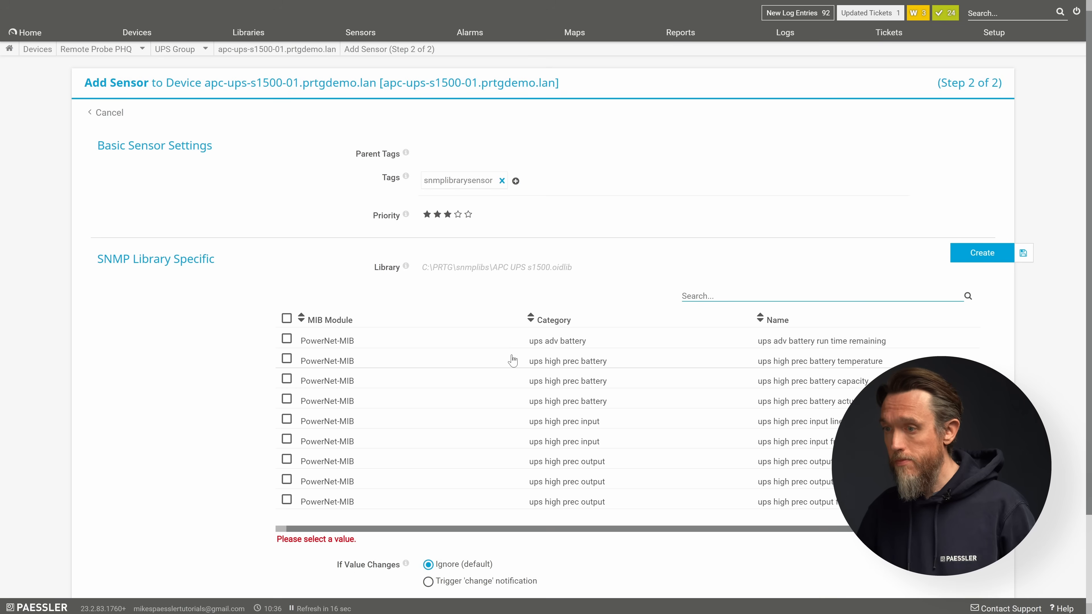
- Select all PowerNet-MIB entries of the library, create the sensors and check them in the device's sensor list
{"action": "scroll", "coordinate": [445, 356], "scroll_direction": "down", "scroll_amount": 1}
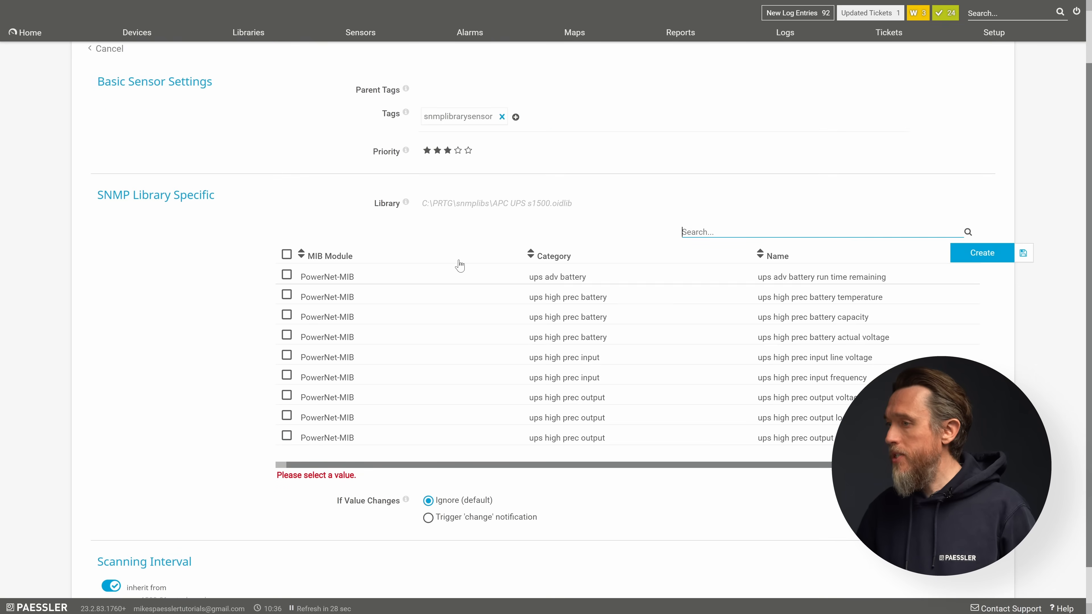
{"action": "left_click", "coordinate": [286, 255]}
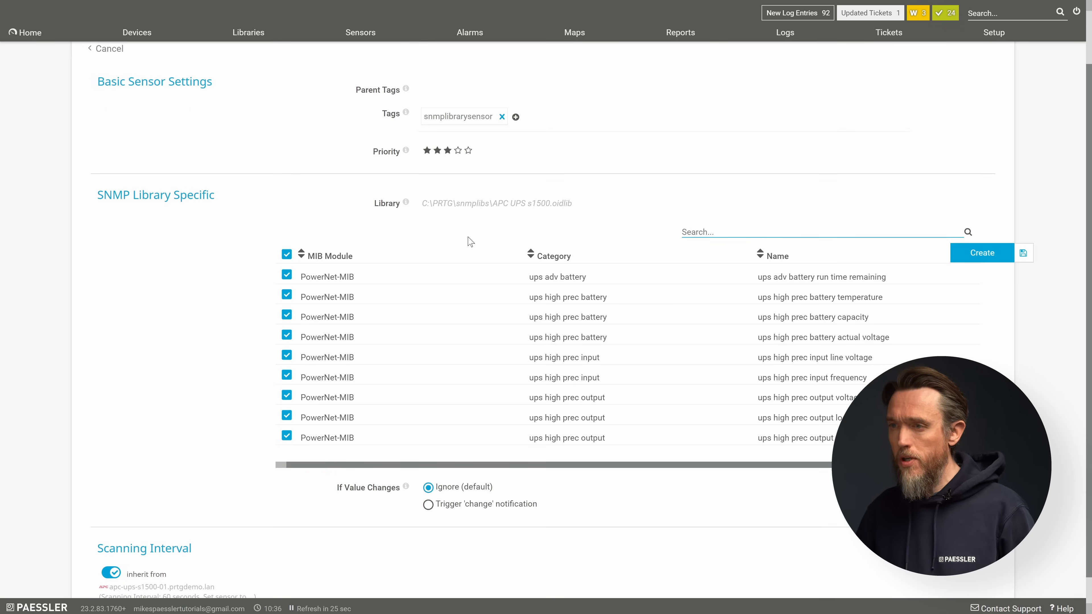
{"action": "left_click", "coordinate": [976, 251]}
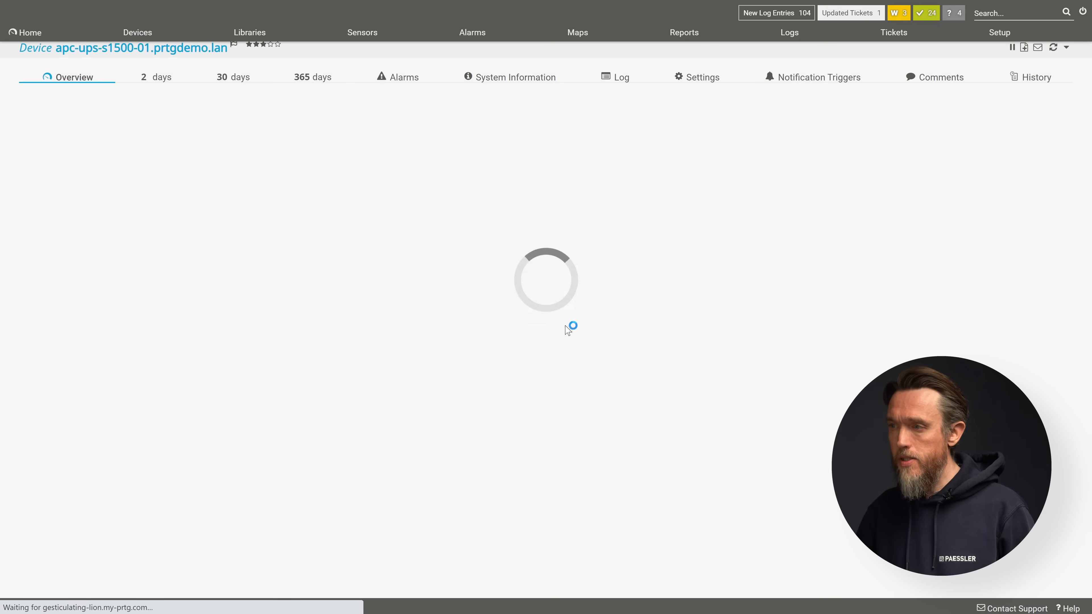
{"action": "scroll", "coordinate": [565, 330], "scroll_direction": "down", "scroll_amount": 3}
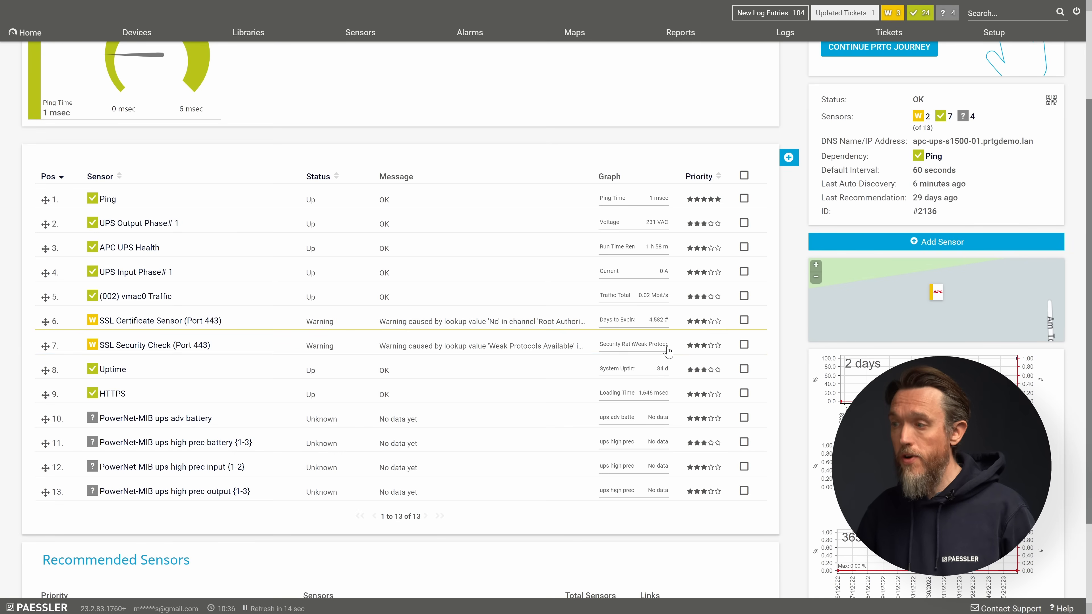
{"action": "scroll", "coordinate": [476, 412], "scroll_direction": "down", "scroll_amount": 2}
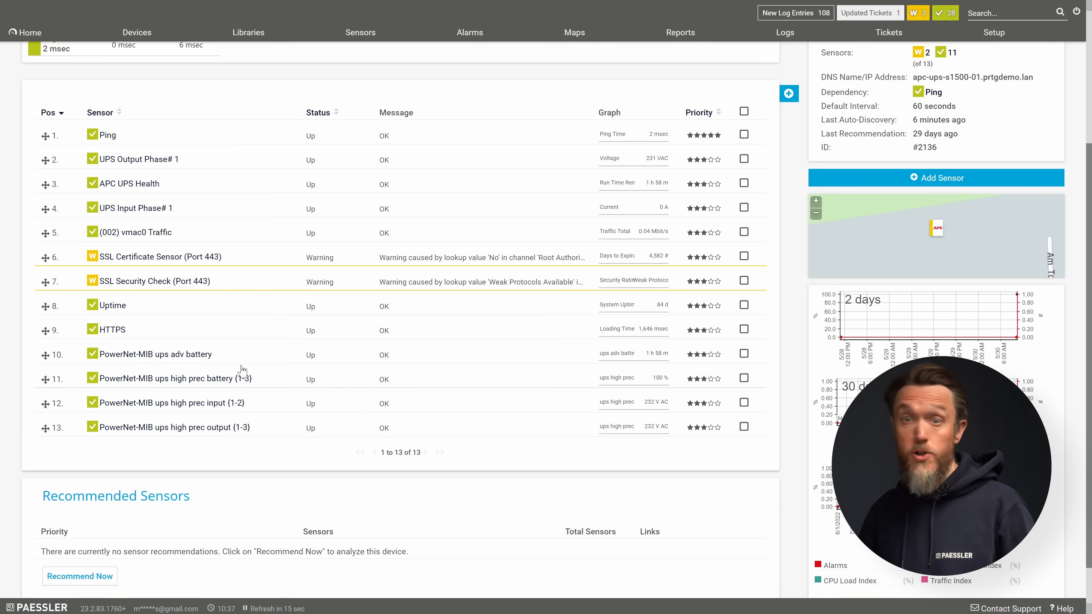
{"action": "scroll", "coordinate": [346, 353], "scroll_direction": "down", "scroll_amount": 2}
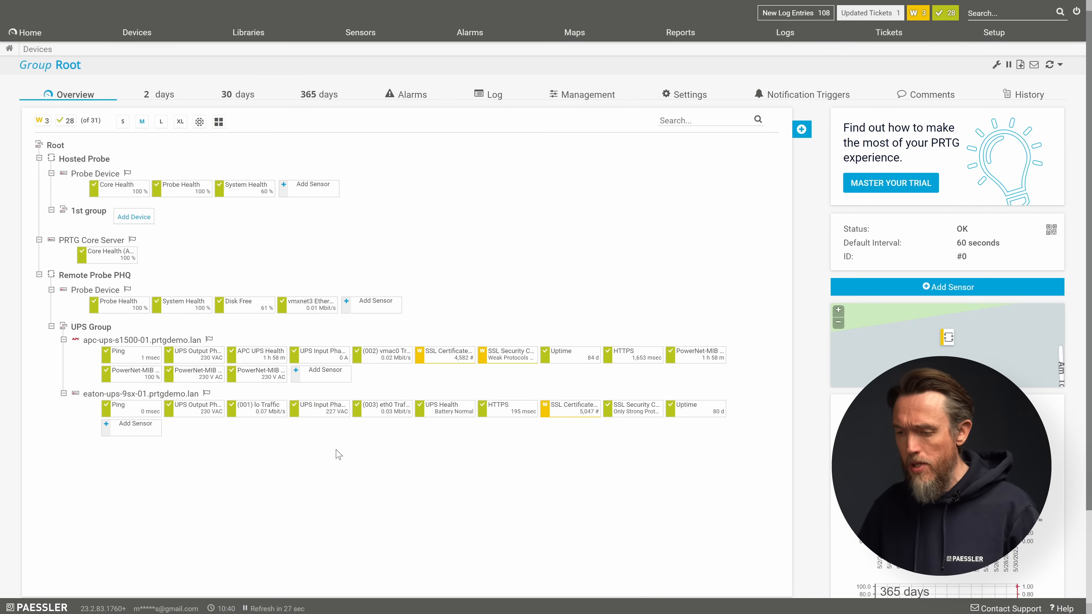
- Create a device template named APC UPS 1500 from the device apc-ups-s1500-01.prtgdemo.lan without excluding any sensors
{"action": "mouse_move", "coordinate": [159, 344]}
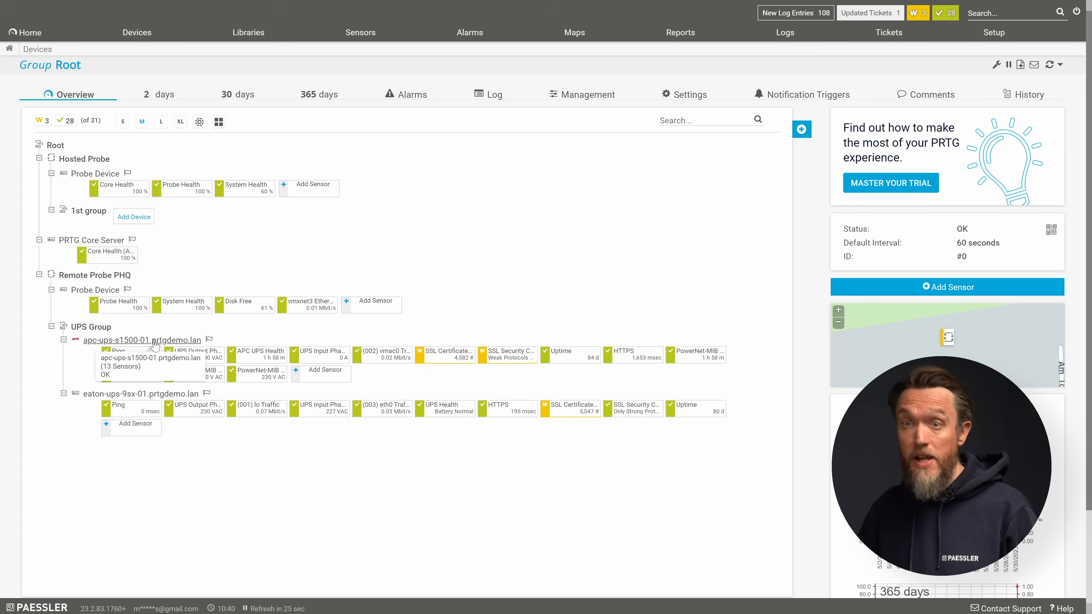
{"action": "right_click", "coordinate": [159, 343]}
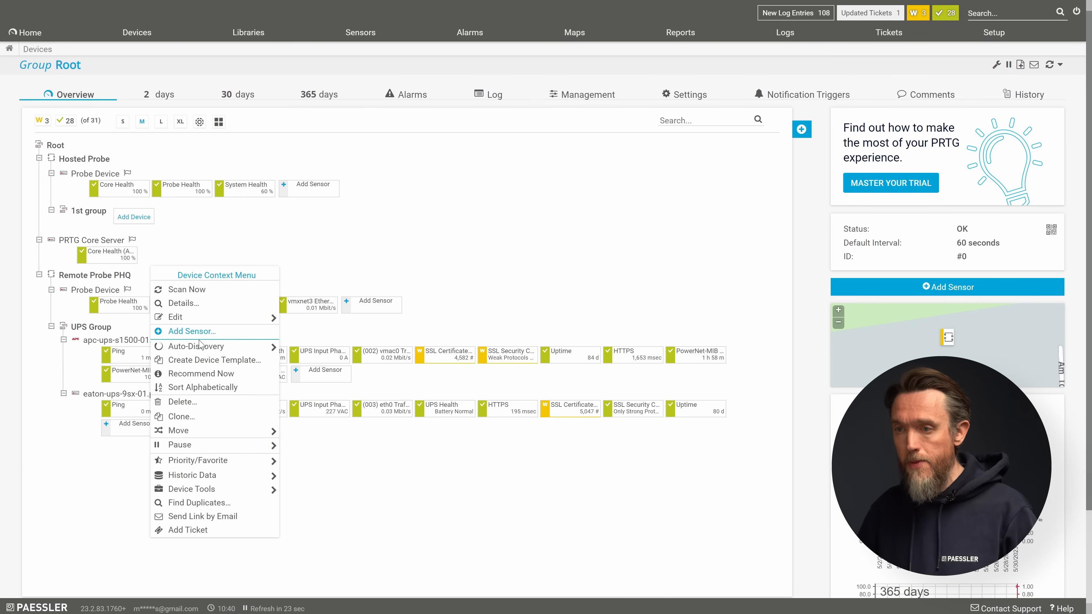
{"action": "left_click", "coordinate": [208, 362]}
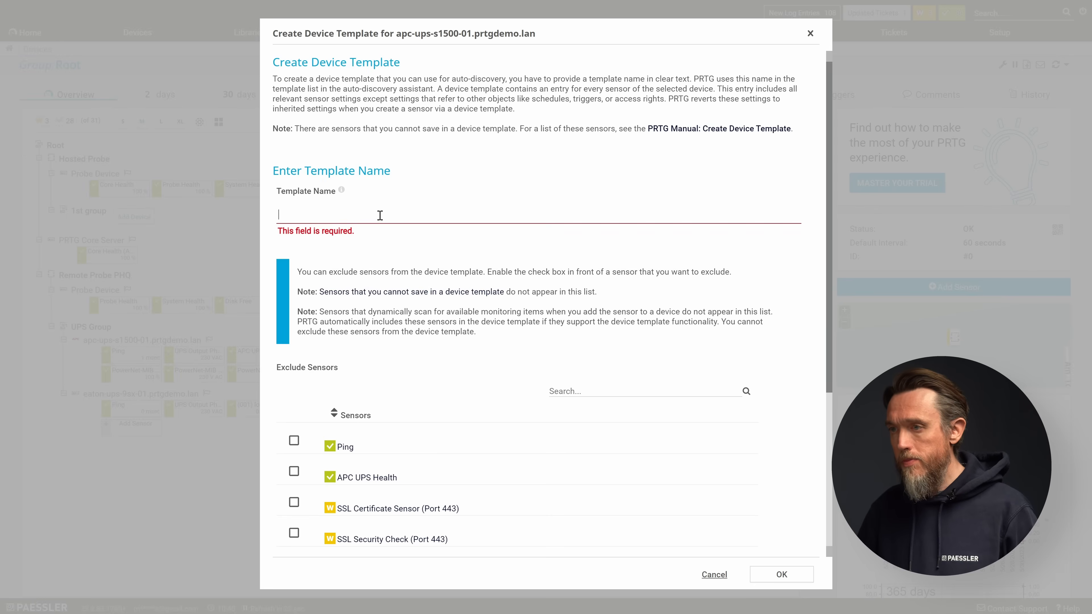
{"action": "type", "text": "APC UPS 1500"}
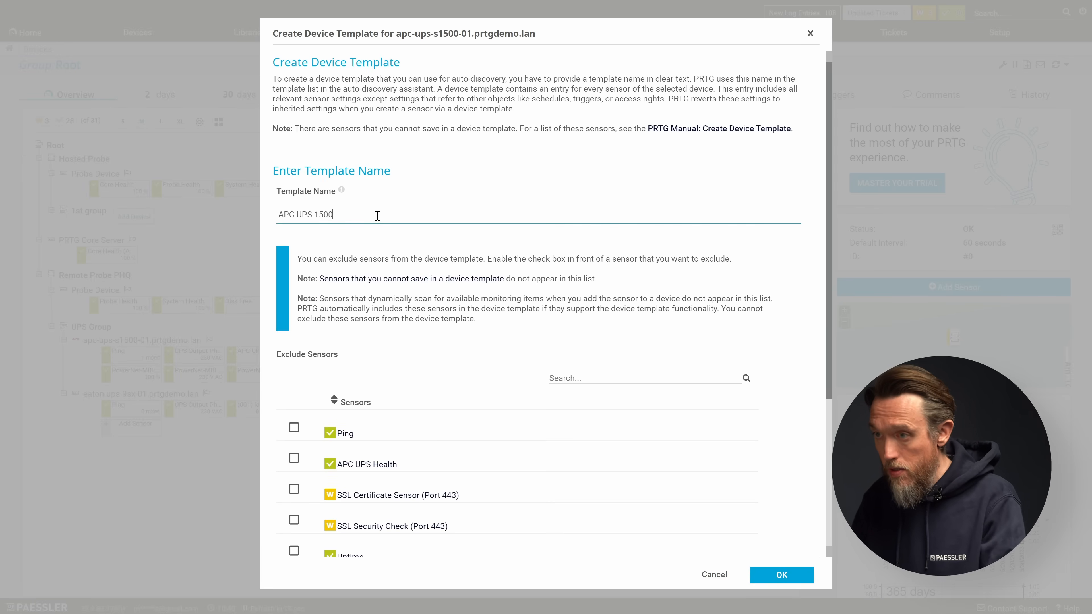
{"action": "scroll", "coordinate": [597, 442], "scroll_direction": "down", "scroll_amount": 5}
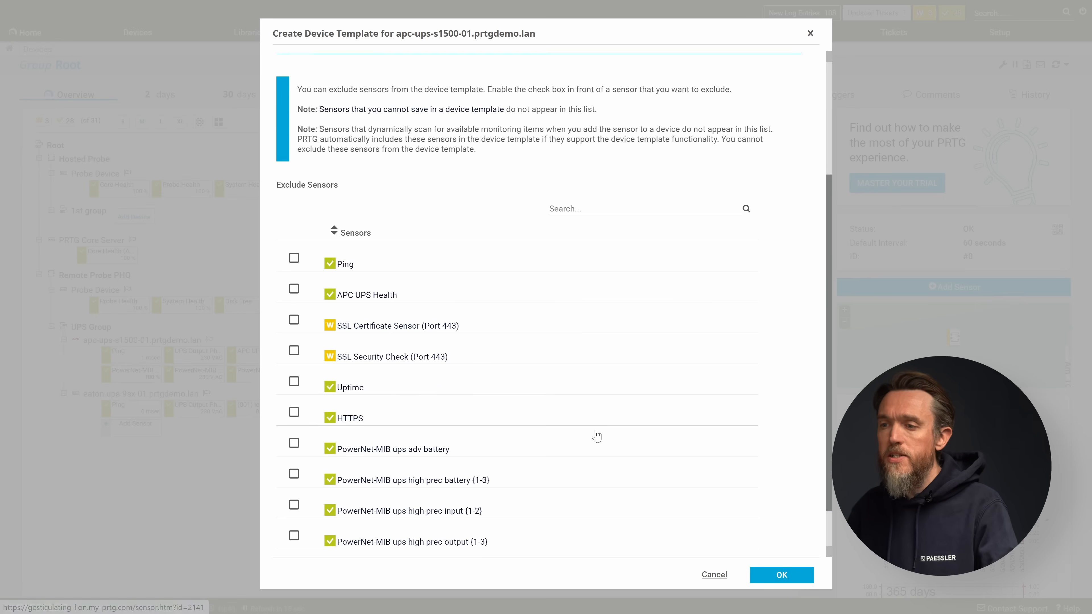
{"action": "scroll", "coordinate": [414, 410], "scroll_direction": "up", "scroll_amount": 3}
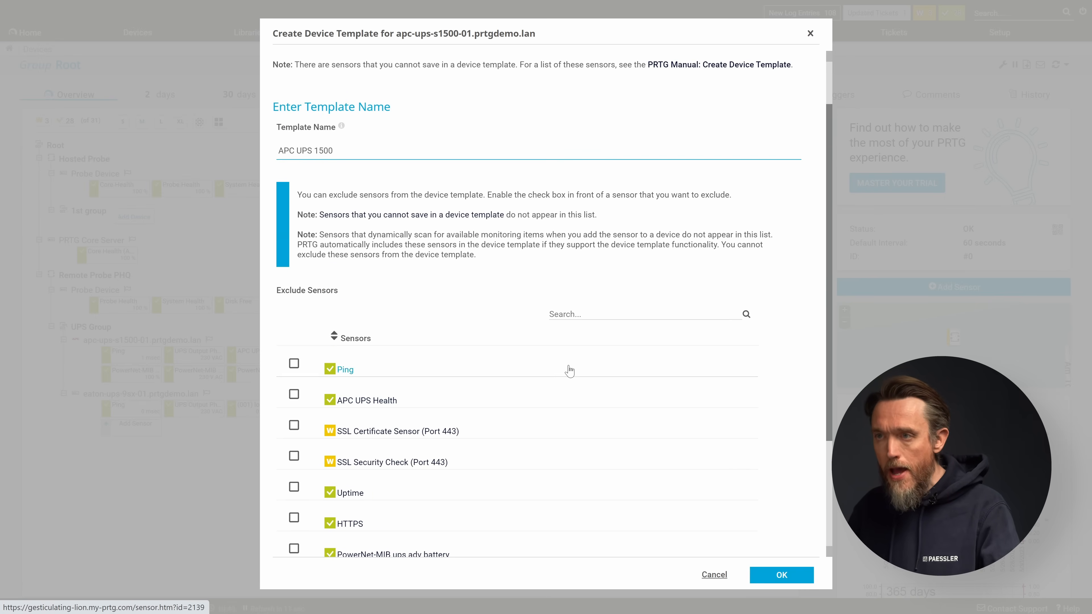
{"action": "left_click", "coordinate": [781, 578]}
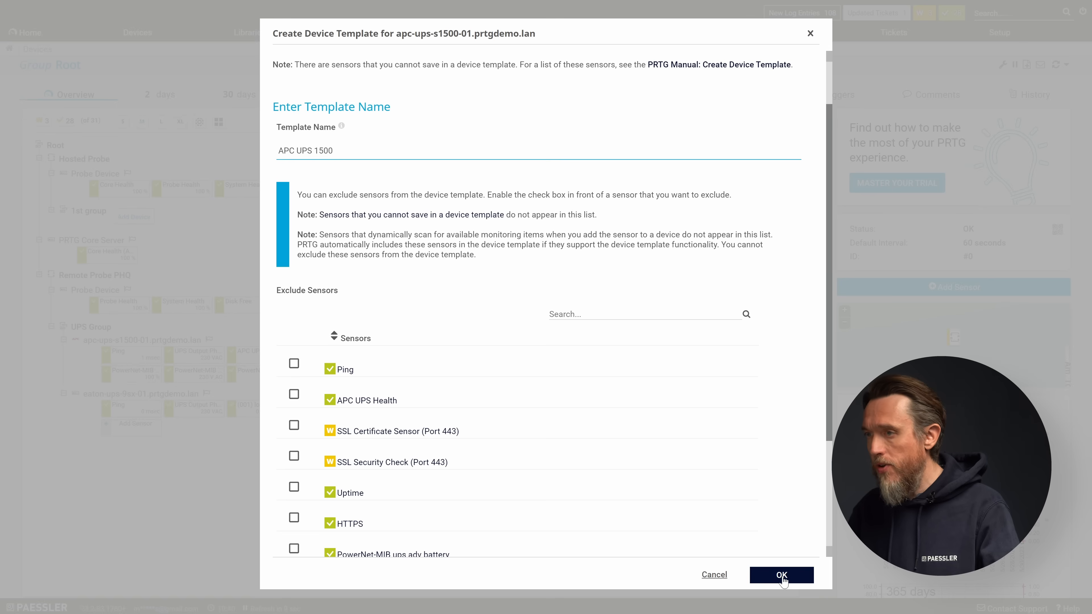
{"action": "left_click", "coordinate": [781, 576]}
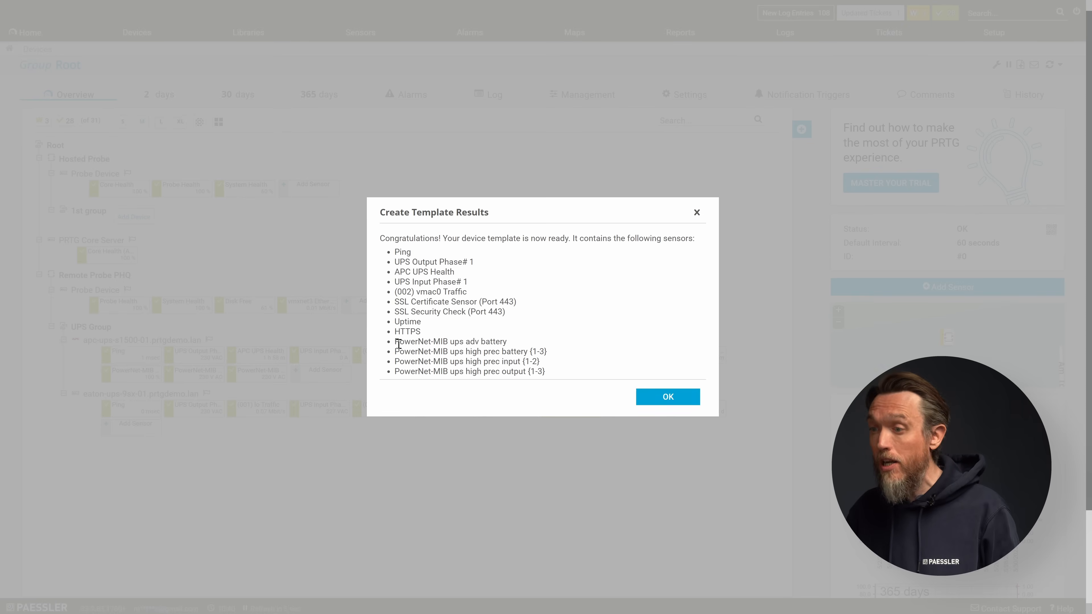
- Check the PowerNet-MIB sensors among the template's listed contents and close the results
{"action": "left_click_drag", "start_coordinate": [394, 341], "coordinate": [561, 377]}
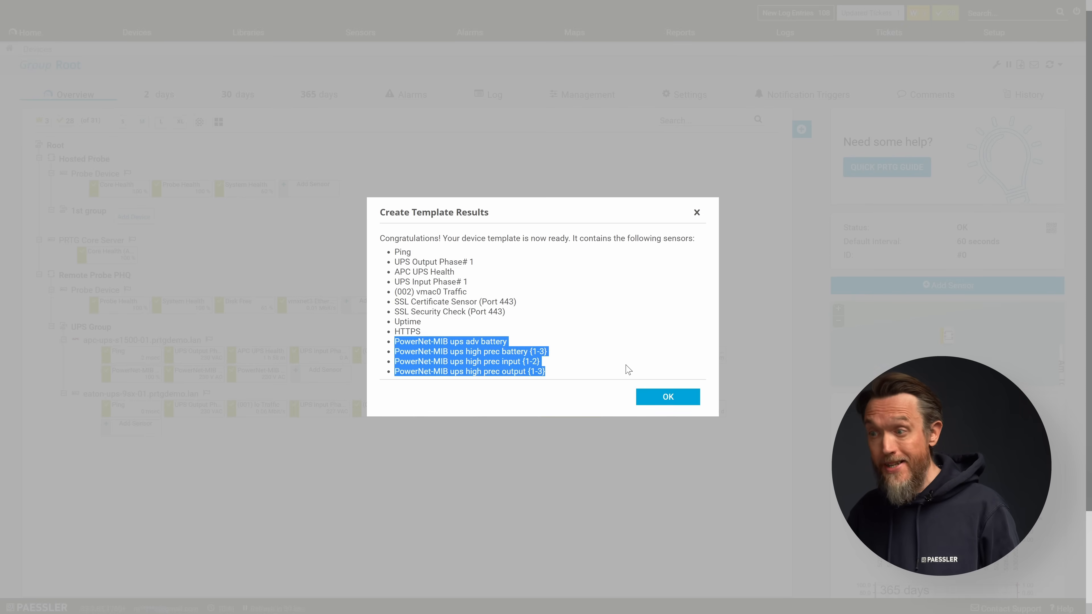
{"action": "left_click", "coordinate": [636, 384]}
{"action": "left_click", "coordinate": [660, 394]}
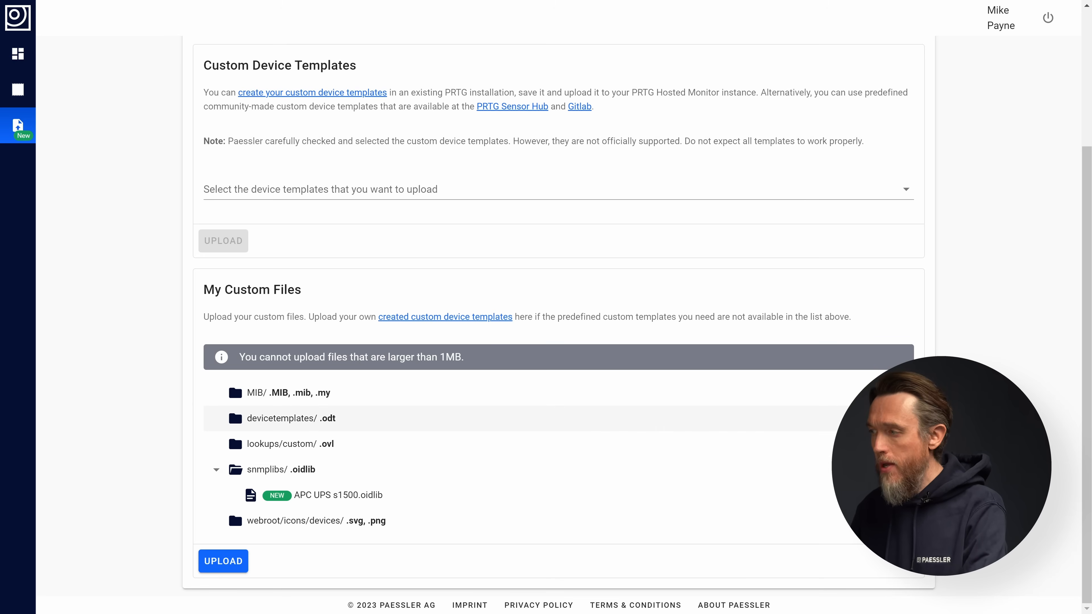
- Switch to the PRTG Hosted Monitor portal and upload the custom template file APC UPS s1500.odt into the devicetemplates folder
{"action": "mouse_move", "coordinate": [803, 429]}
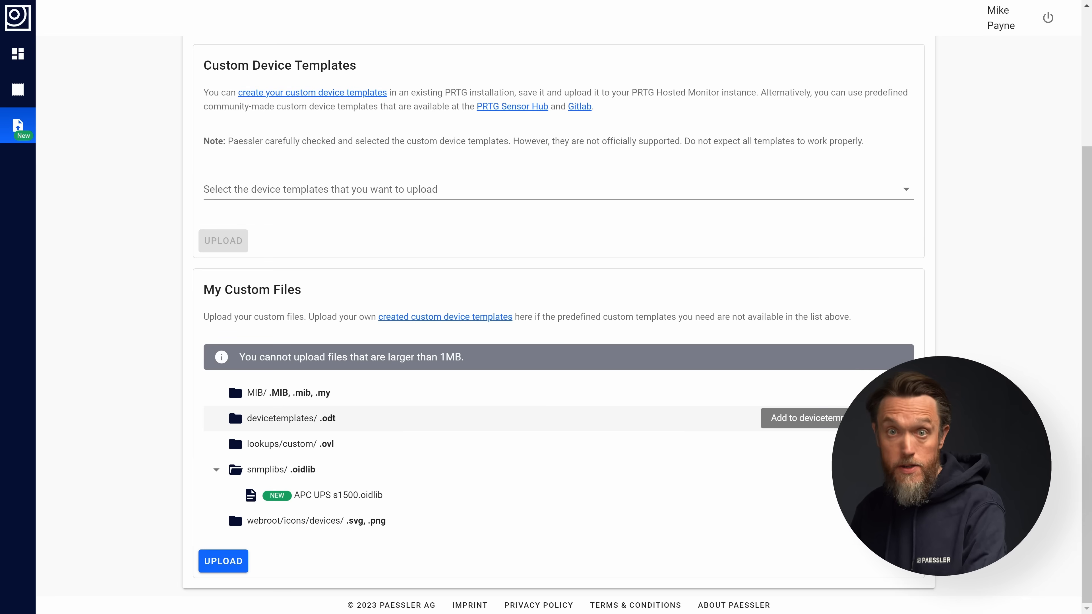
{"action": "left_click", "coordinate": [800, 417]}
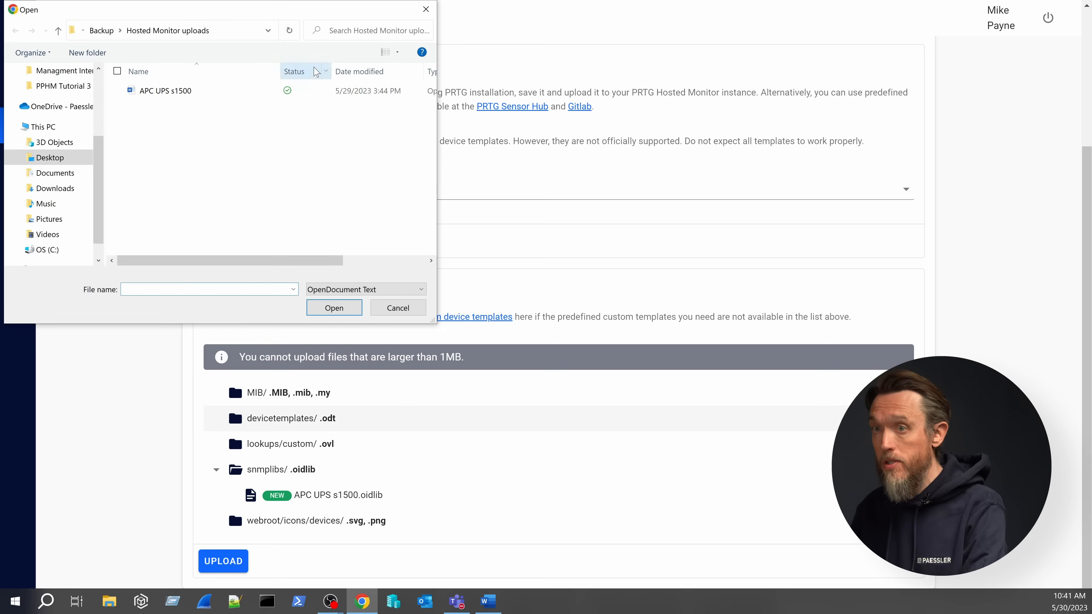
{"action": "left_click", "coordinate": [176, 91]}
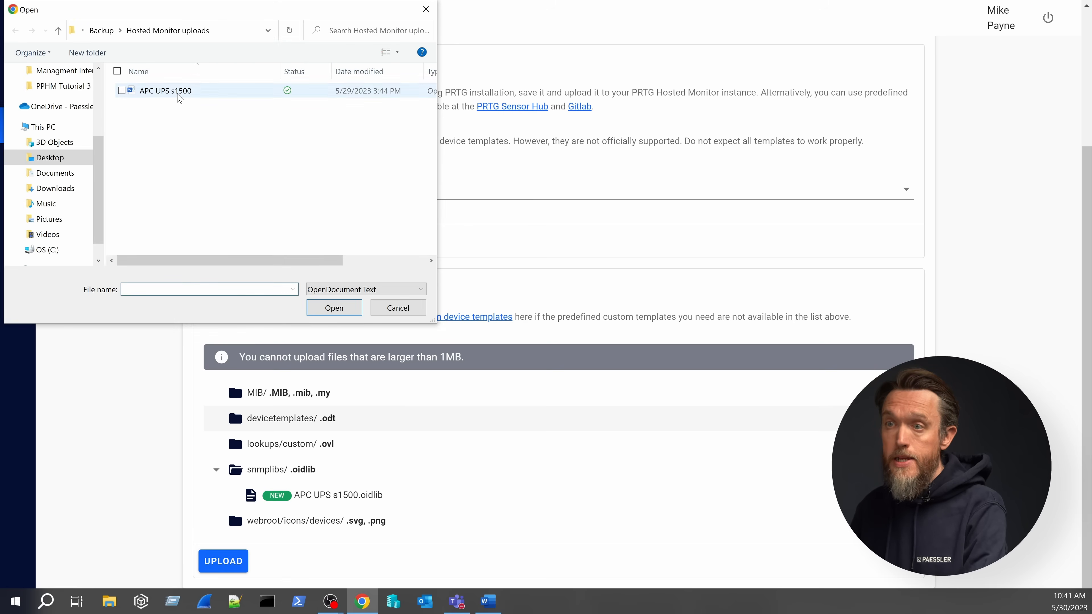
{"action": "left_click", "coordinate": [333, 307]}
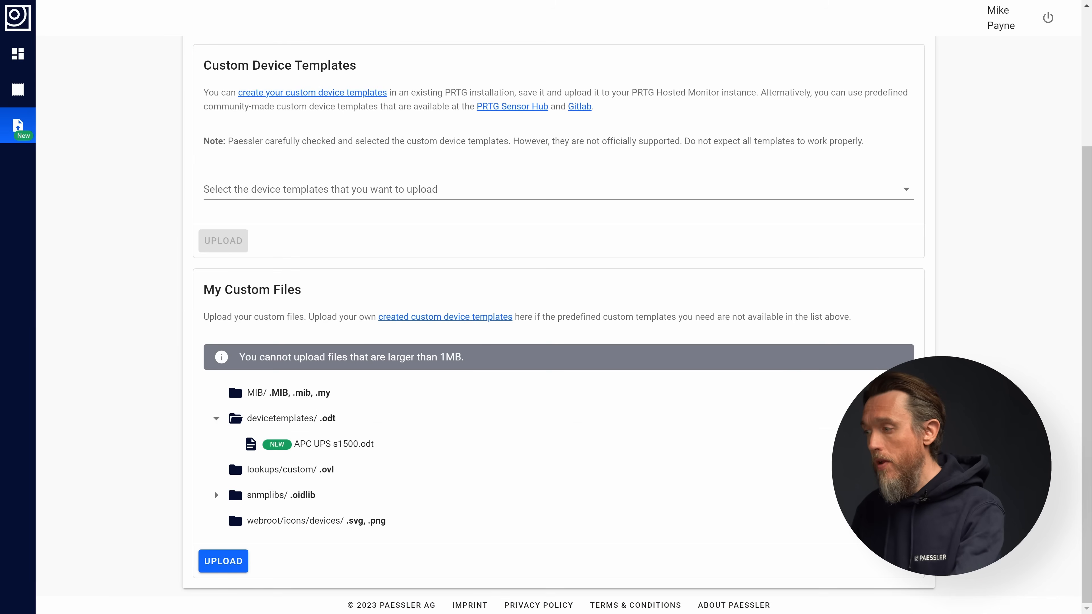
{"action": "left_click", "coordinate": [230, 565]}
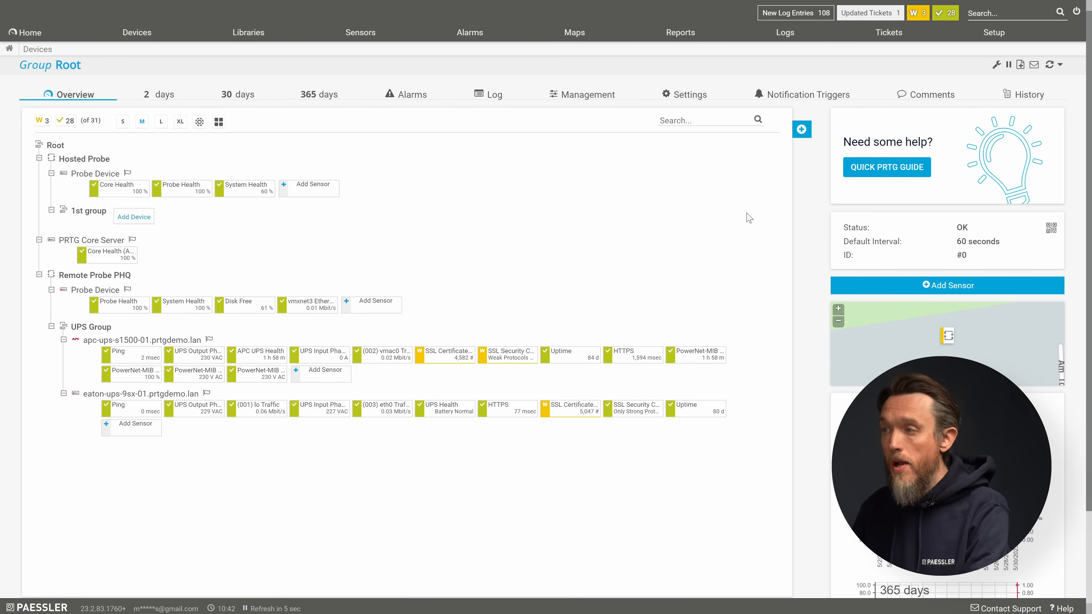
- Switch back to the PRTG device tree and start adding a device with UPS Group as its parent
{"action": "left_click", "coordinate": [806, 131]}
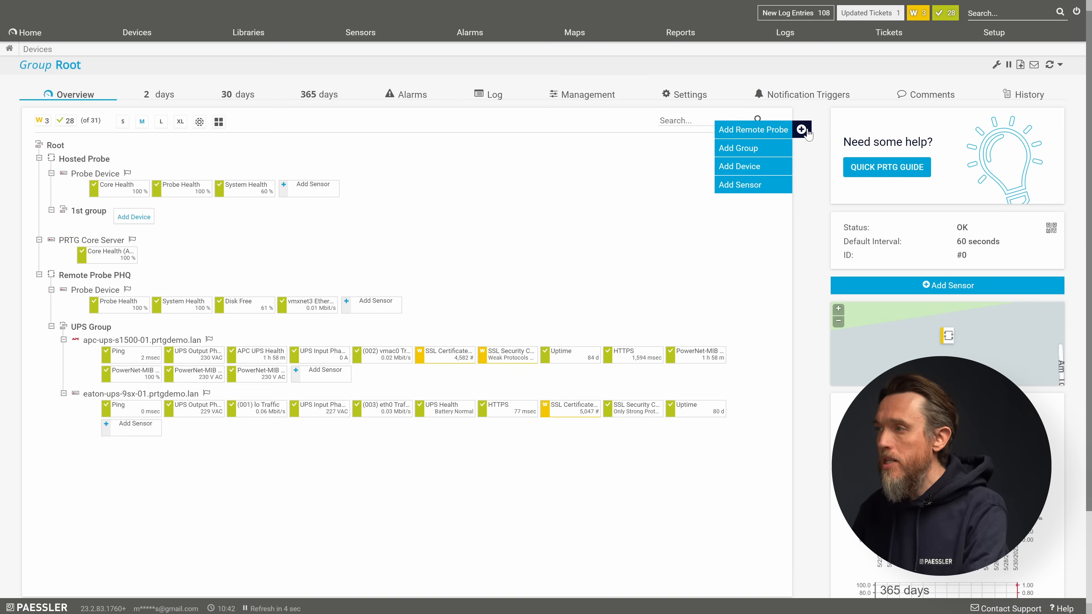
{"action": "left_click", "coordinate": [749, 167]}
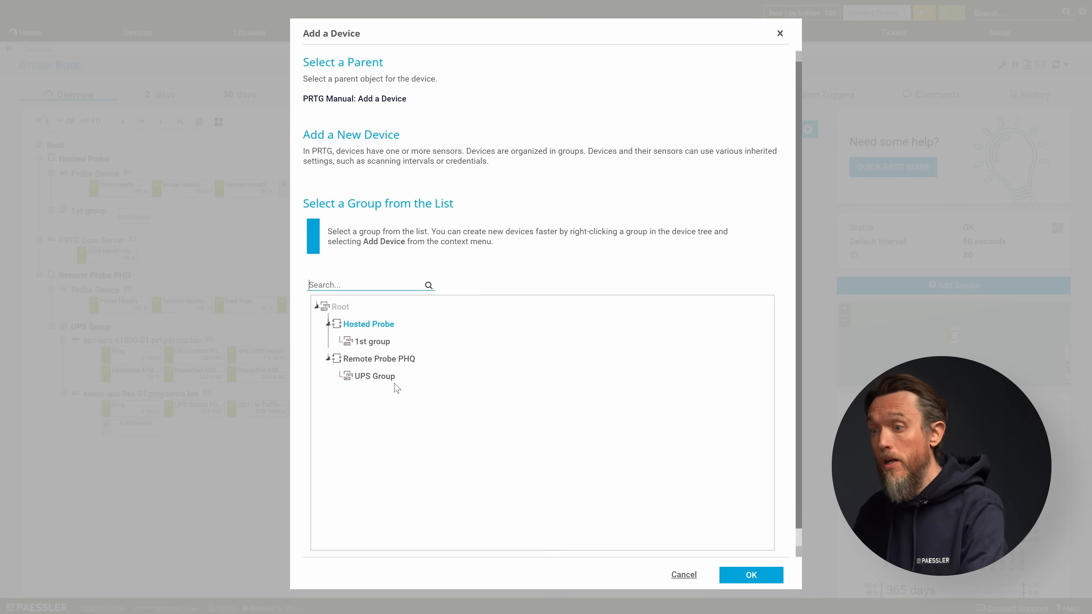
{"action": "left_click", "coordinate": [366, 380]}
{"action": "left_click", "coordinate": [751, 575]}
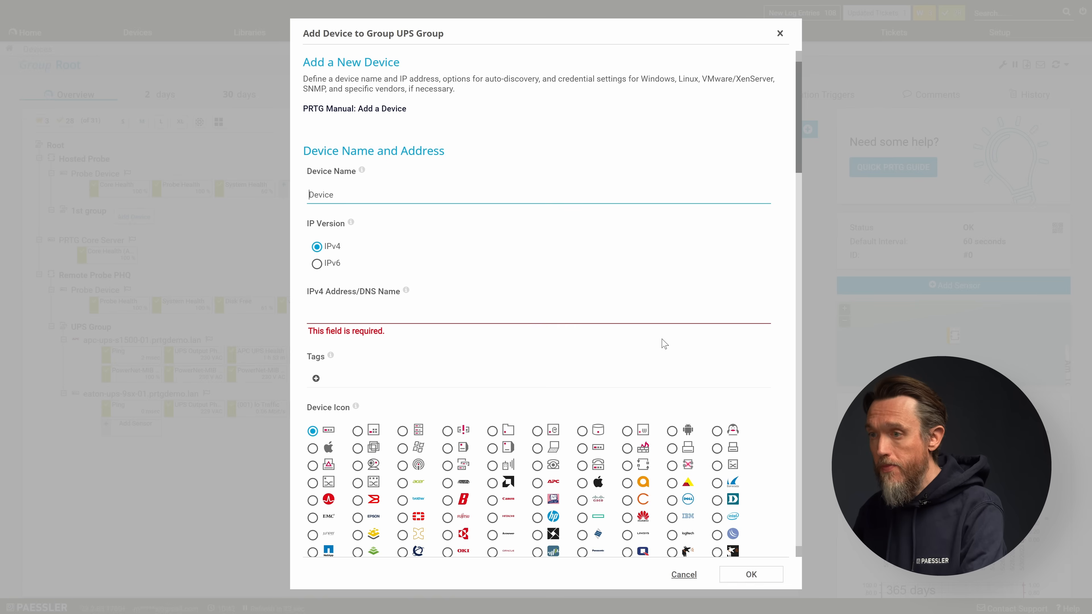
- Name the new device APC UPS 02 and set its DNS name to apc-ups-s1500-01.prtgdemo.lan
{"action": "left_click_drag", "start_coordinate": [381, 194], "coordinate": [289, 195]}
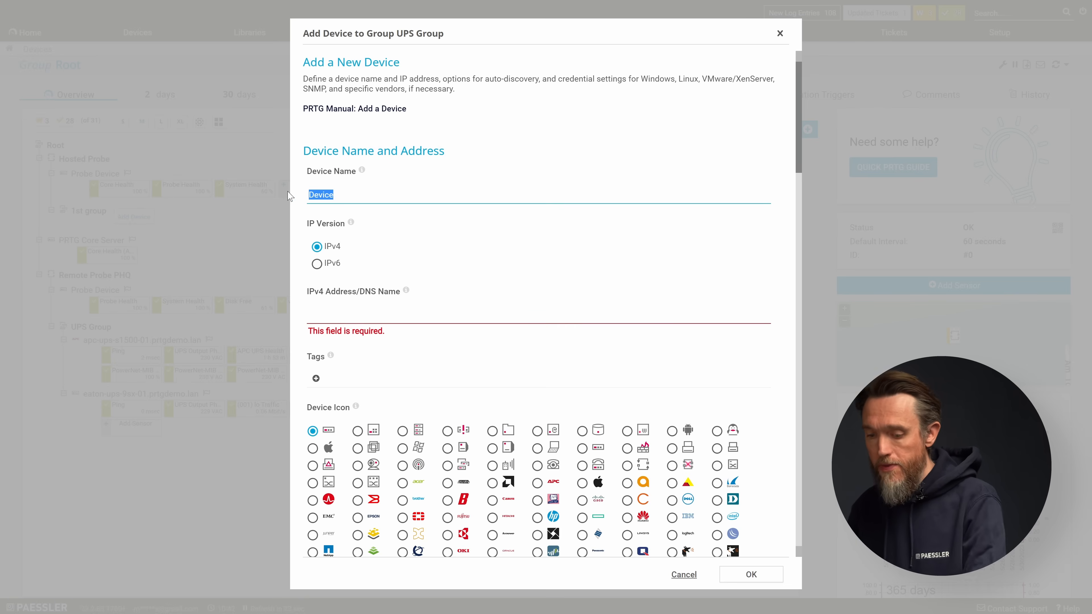
{"action": "type", "text": "APC "}
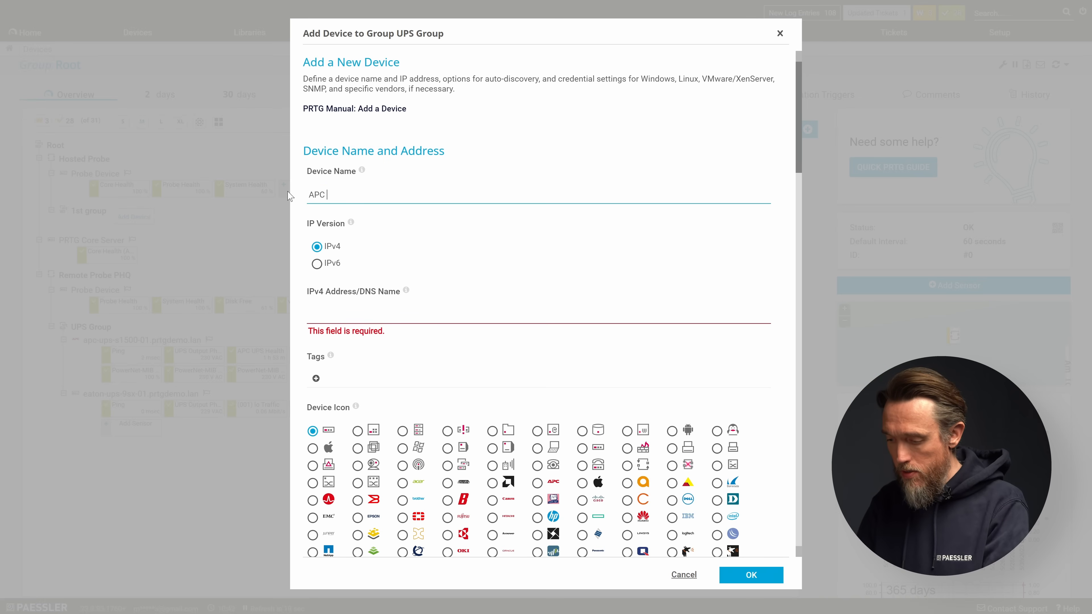
{"action": "type", "text": "UPS 02"}
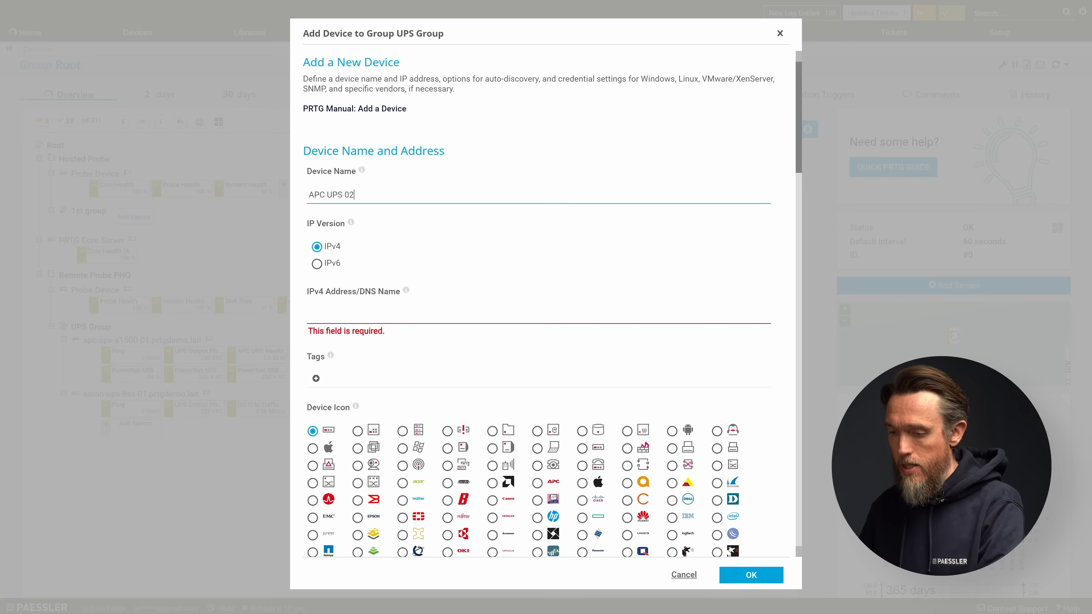
{"action": "key", "text": "Tab"}
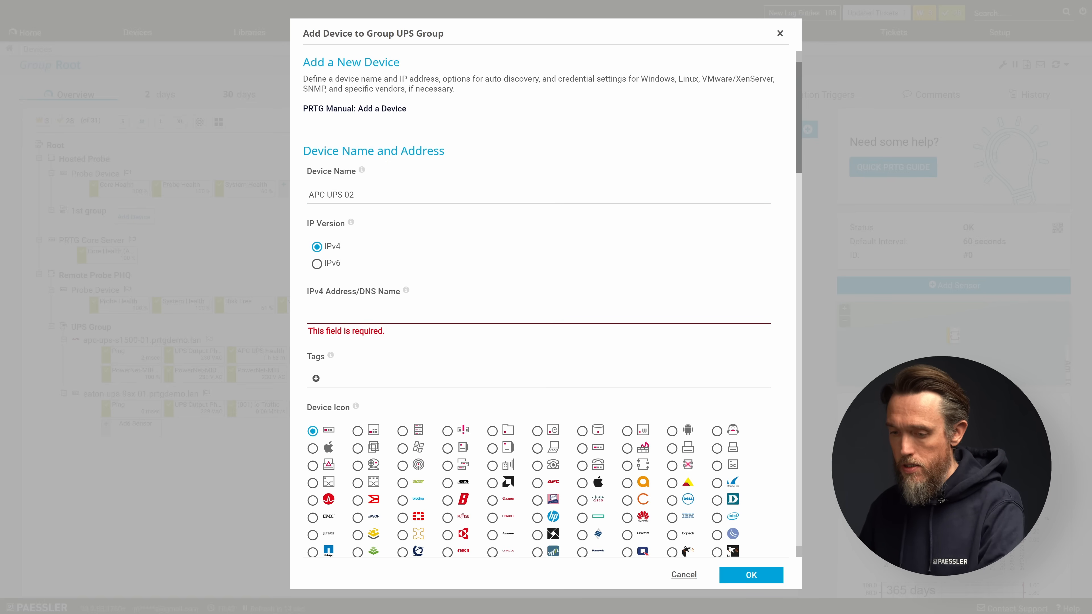
{"action": "right_click", "coordinate": [381, 314]}
{"action": "left_click", "coordinate": [429, 414]}
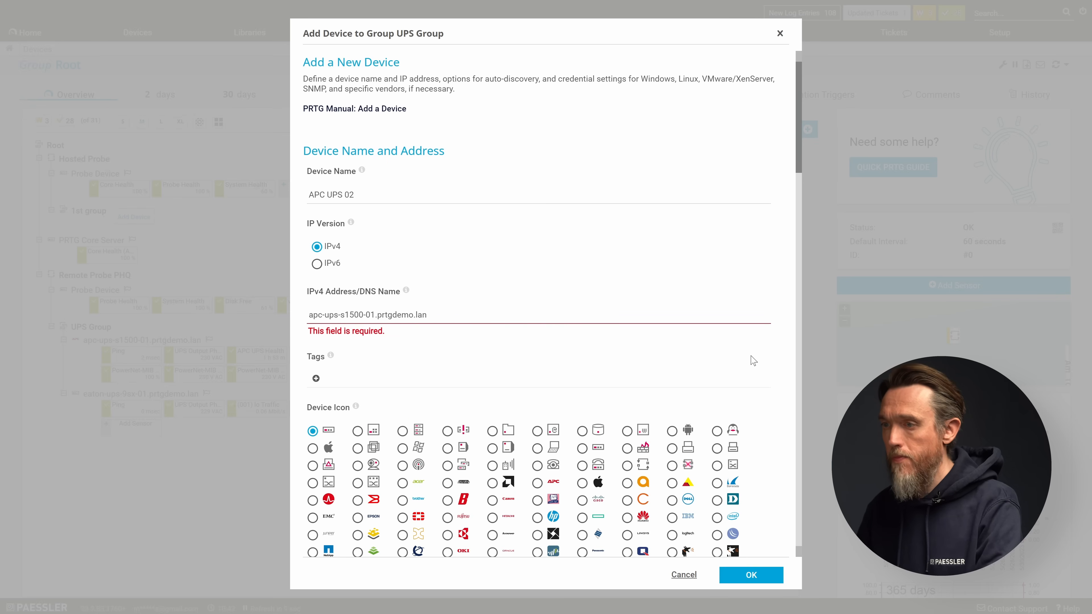
- Choose auto-discovery with the specific device template APC UPS s1500, create the device and check its sensors in the device tree
{"action": "scroll", "coordinate": [753, 361], "scroll_direction": "down", "scroll_amount": 9}
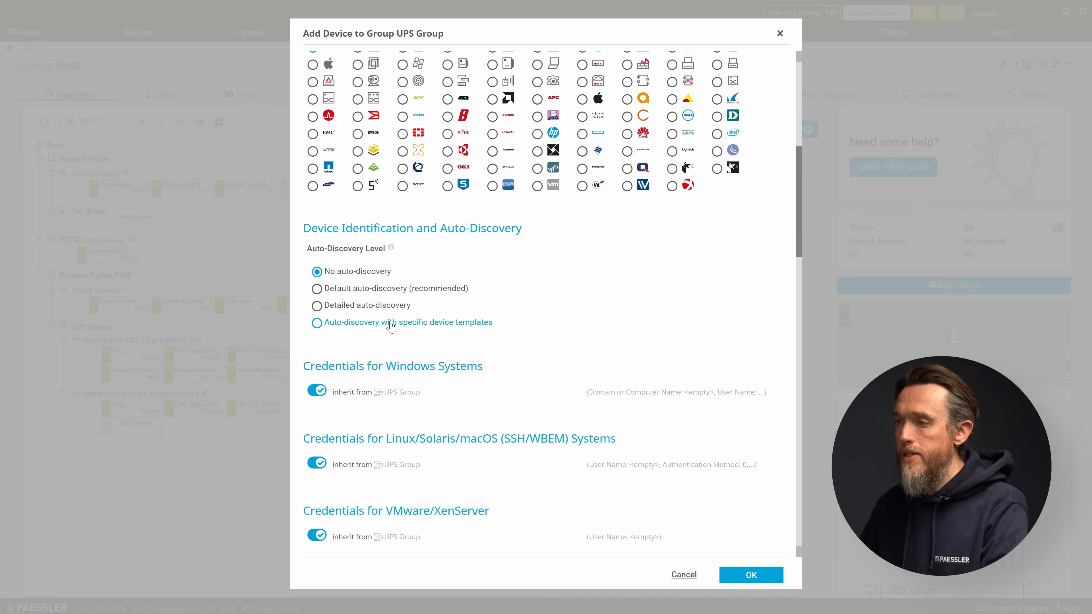
{"action": "left_click", "coordinate": [344, 323]}
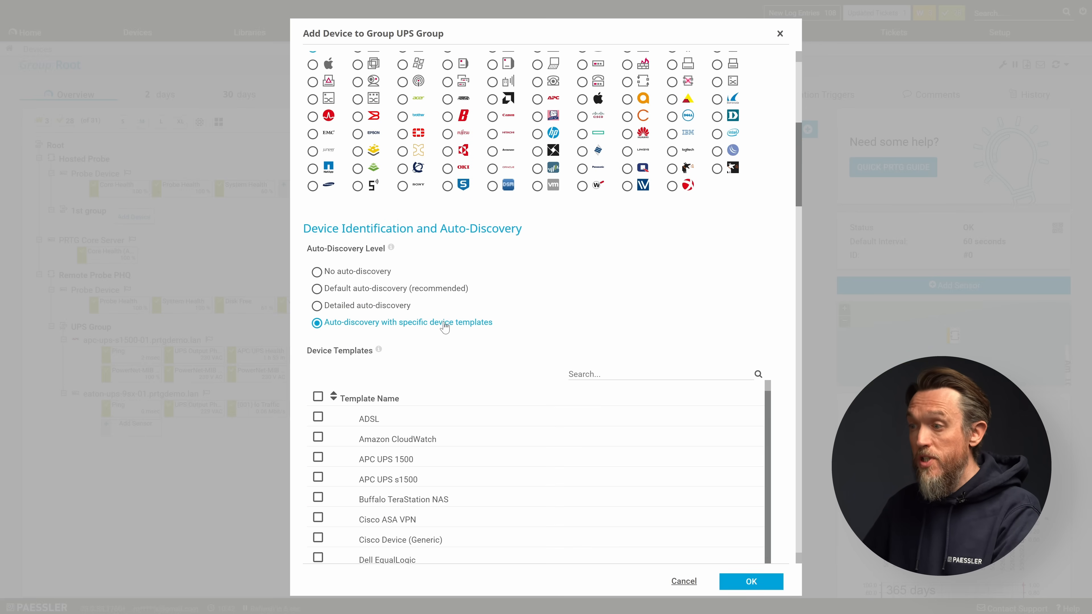
{"action": "scroll", "coordinate": [595, 489], "scroll_direction": "down", "scroll_amount": 1}
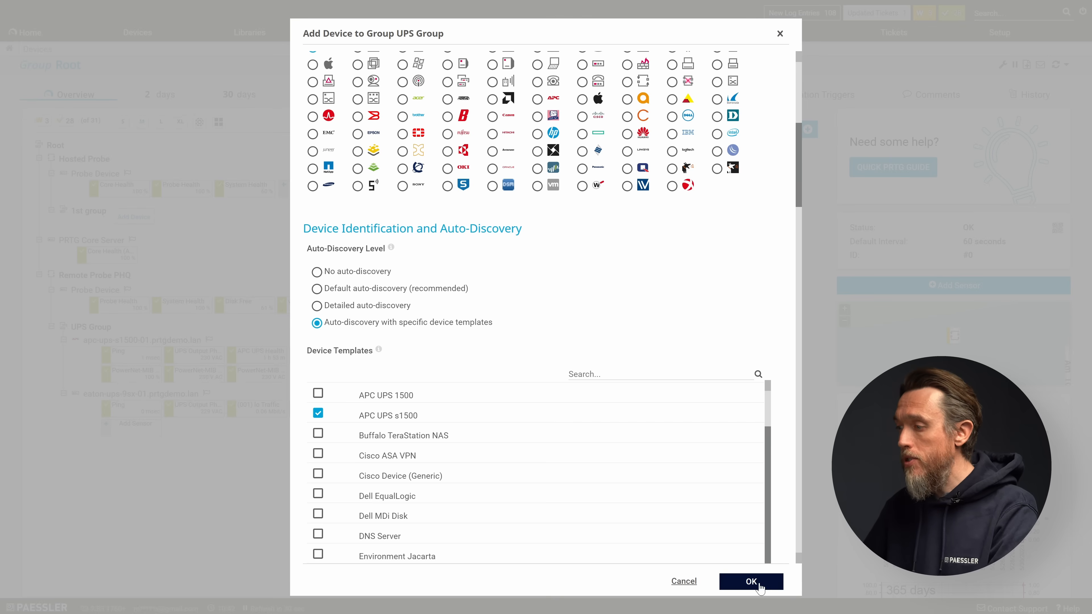
{"action": "left_click", "coordinate": [756, 583]}
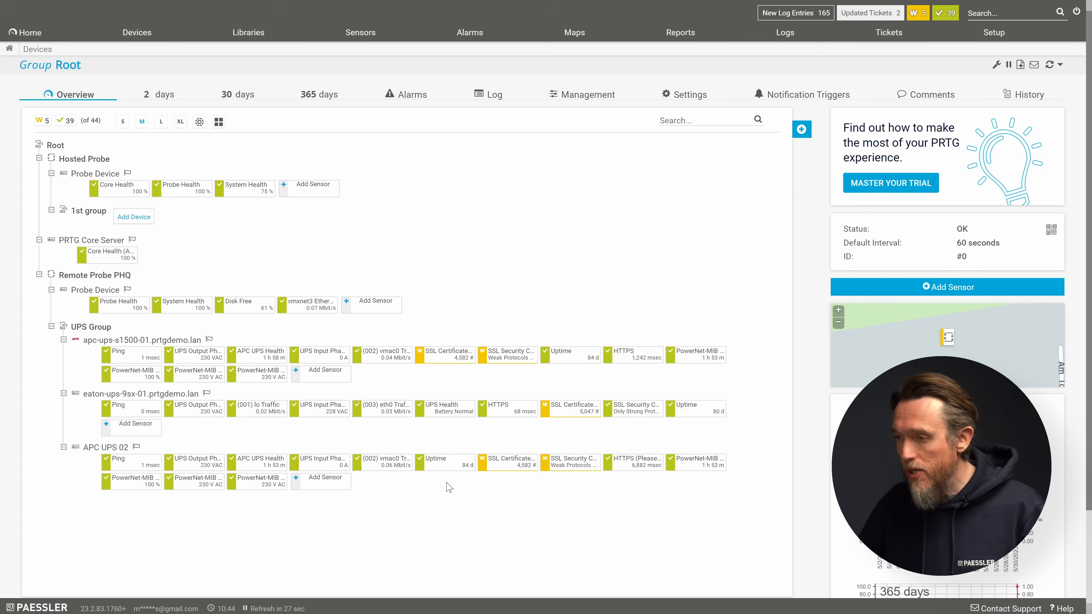
{"action": "scroll", "coordinate": [774, 448], "scroll_direction": "down", "scroll_amount": 2}
{"action": "scroll", "coordinate": [774, 449], "scroll_direction": "down", "scroll_amount": 1}
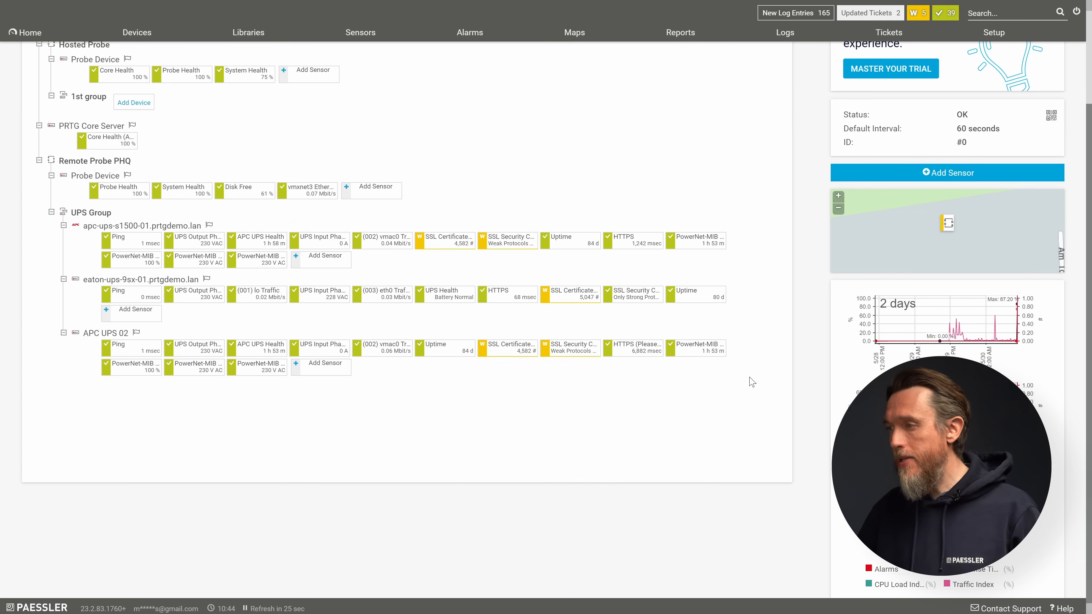